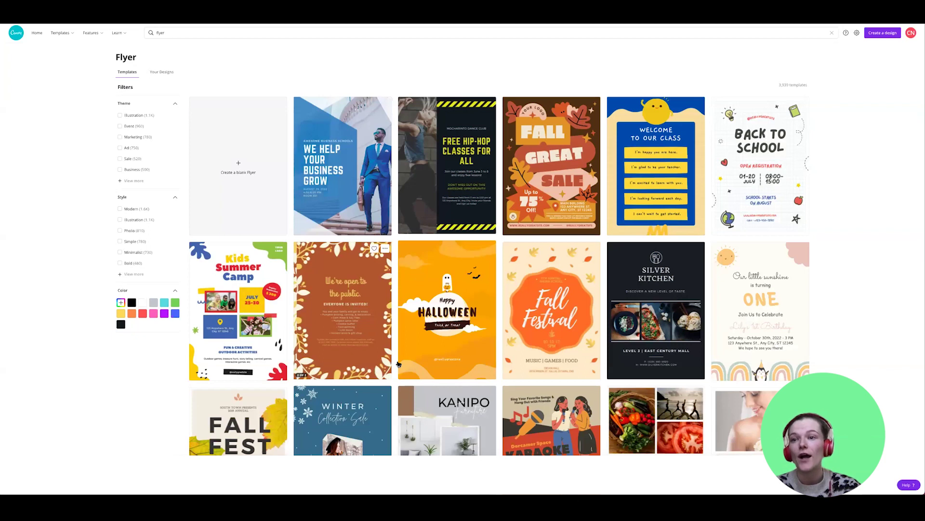
Browse the flyer templates for a design that suits a wellness brand
{"action": "scroll", "coordinate": [399, 364], "scroll_direction": "down", "scroll_amount": 5}
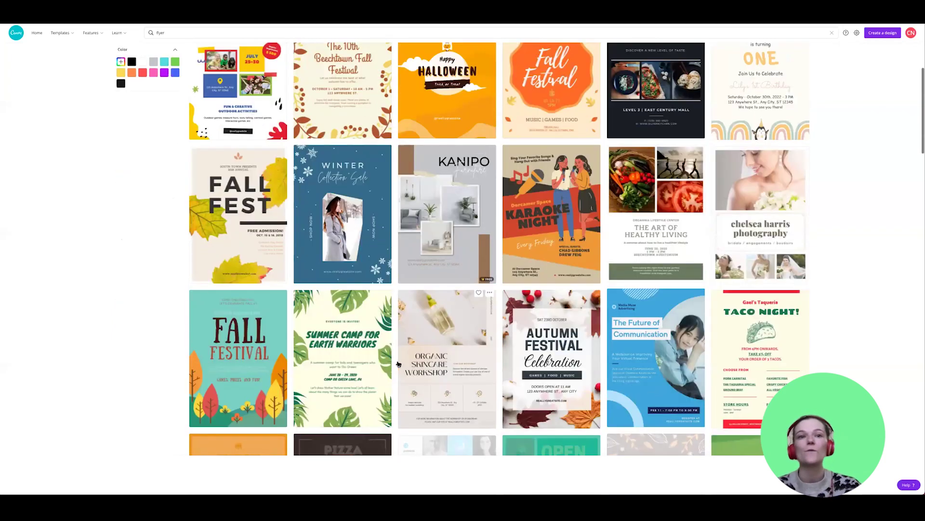
{"action": "scroll", "coordinate": [482, 289], "scroll_direction": "down", "scroll_amount": 1}
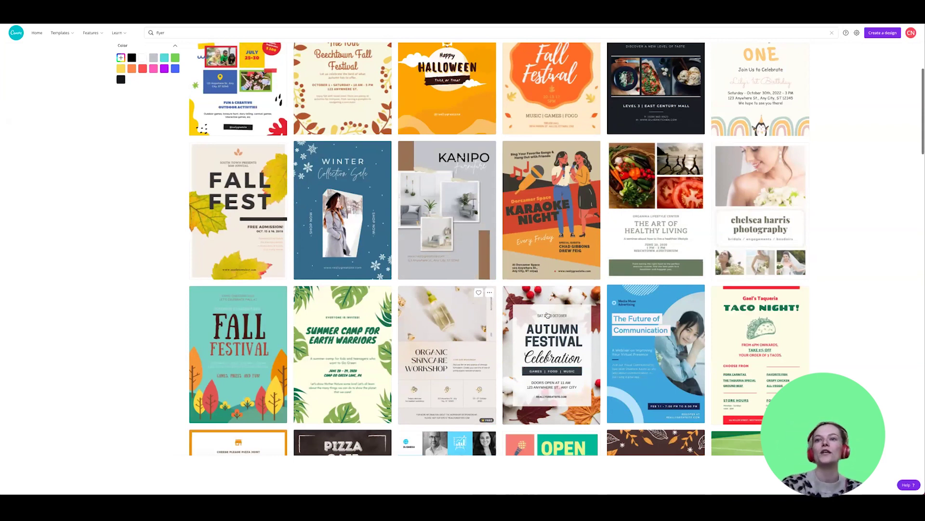
{"action": "scroll", "coordinate": [545, 314], "scroll_direction": "down", "scroll_amount": 4}
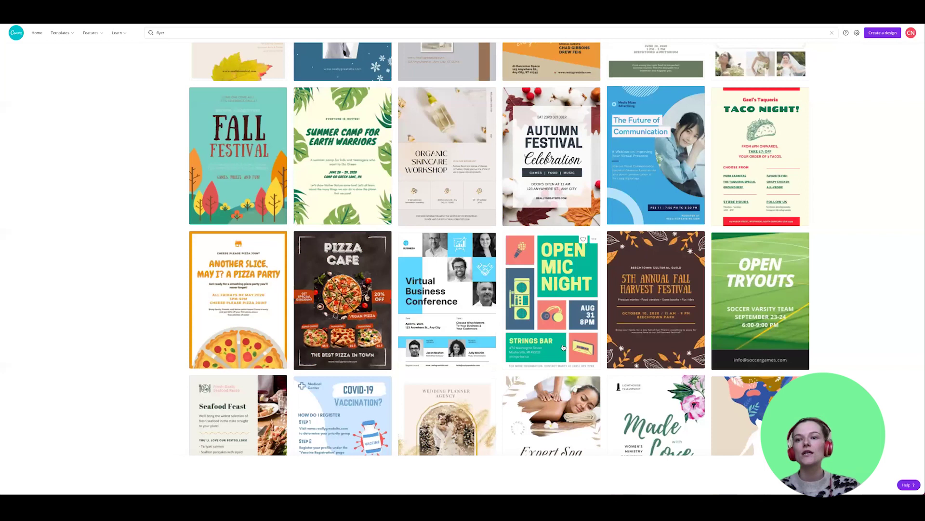
{"action": "scroll", "coordinate": [563, 347], "scroll_direction": "down", "scroll_amount": 2}
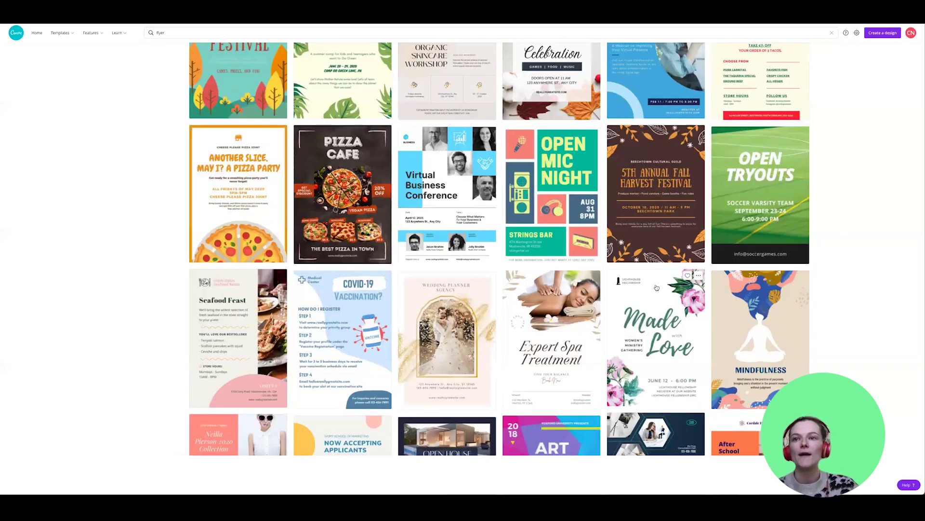
{"action": "scroll", "coordinate": [657, 288], "scroll_direction": "down", "scroll_amount": 2}
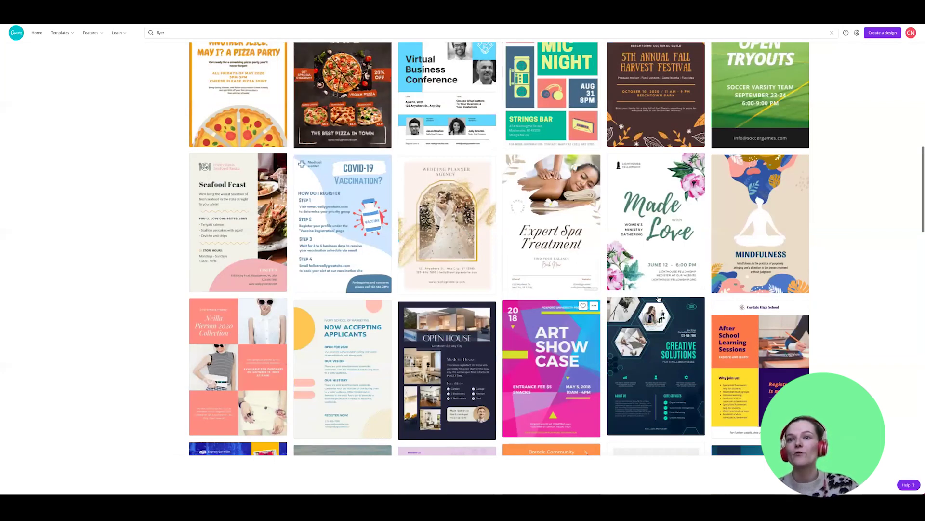
{"action": "scroll", "coordinate": [675, 265], "scroll_direction": "down", "scroll_amount": 4}
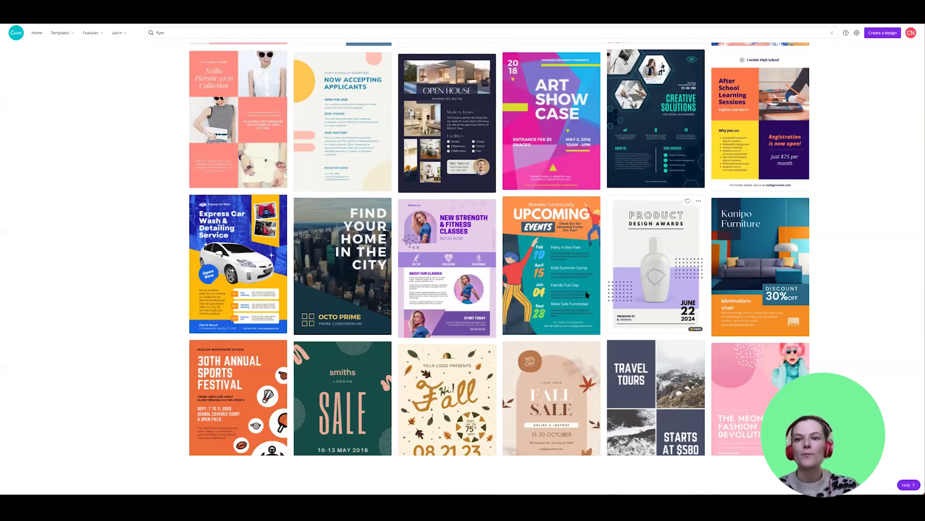
{"action": "scroll", "coordinate": [587, 295], "scroll_direction": "down", "scroll_amount": 4}
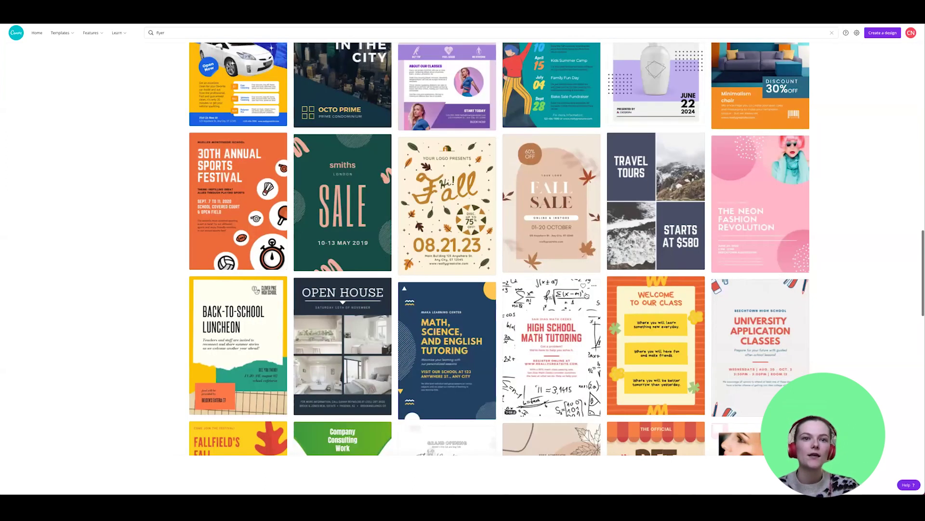
{"action": "scroll", "coordinate": [587, 294], "scroll_direction": "down", "scroll_amount": 6}
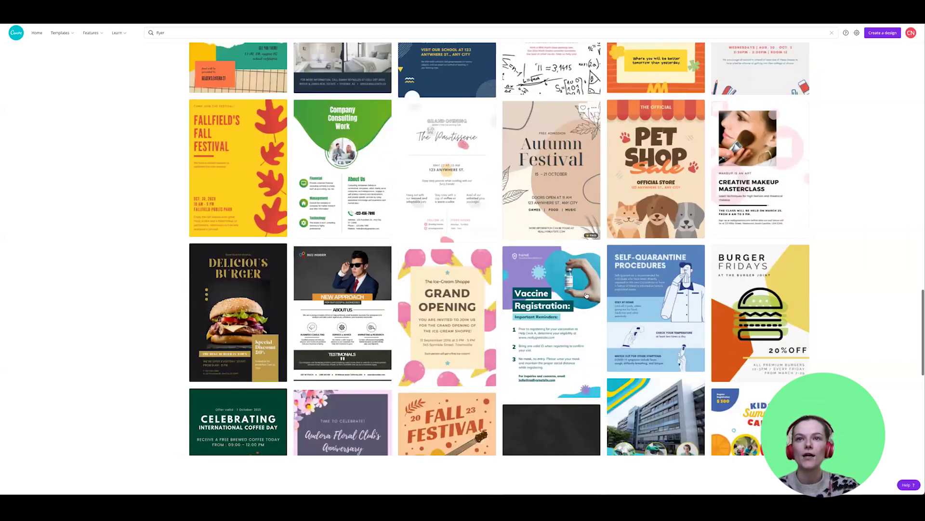
{"action": "scroll", "coordinate": [634, 332], "scroll_direction": "down", "scroll_amount": 8}
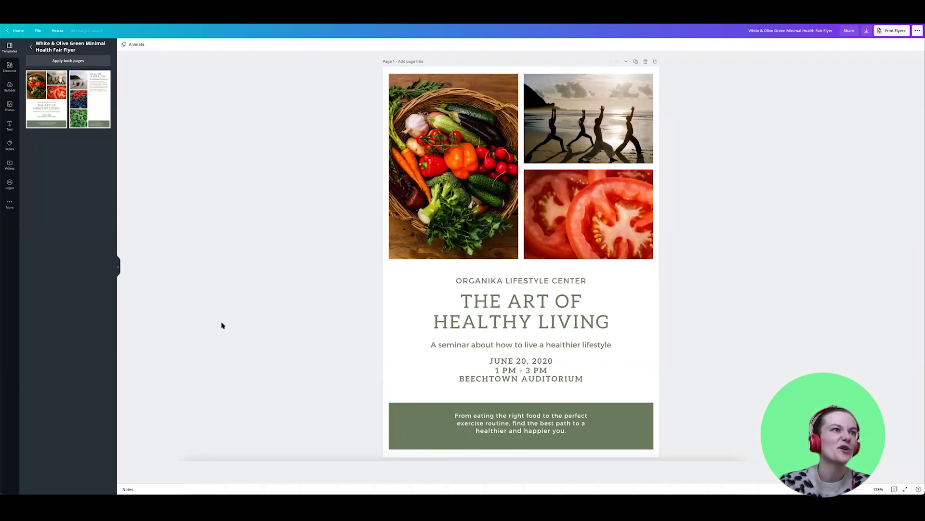
Recolour the olive green banner at the bottom of the flyer with the dark teal brand colour
{"action": "left_click", "coordinate": [410, 423]}
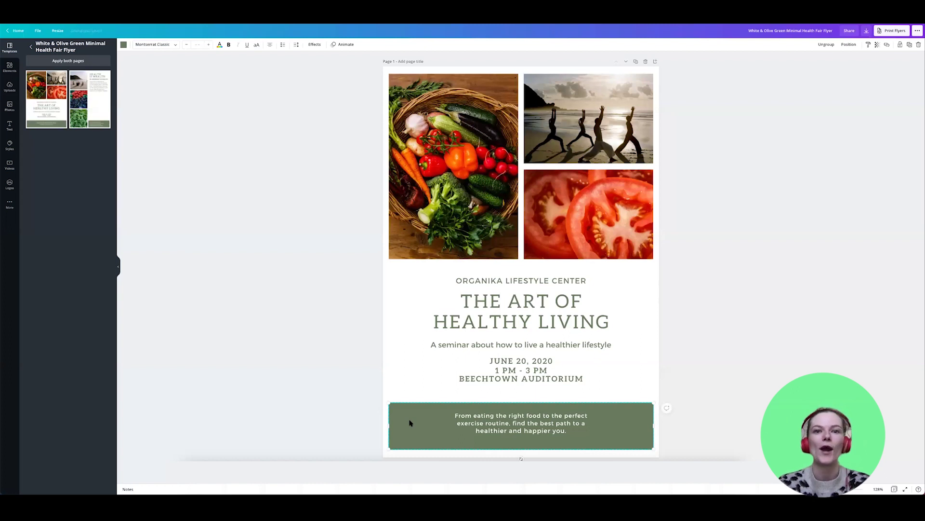
{"action": "left_click", "coordinate": [124, 45]}
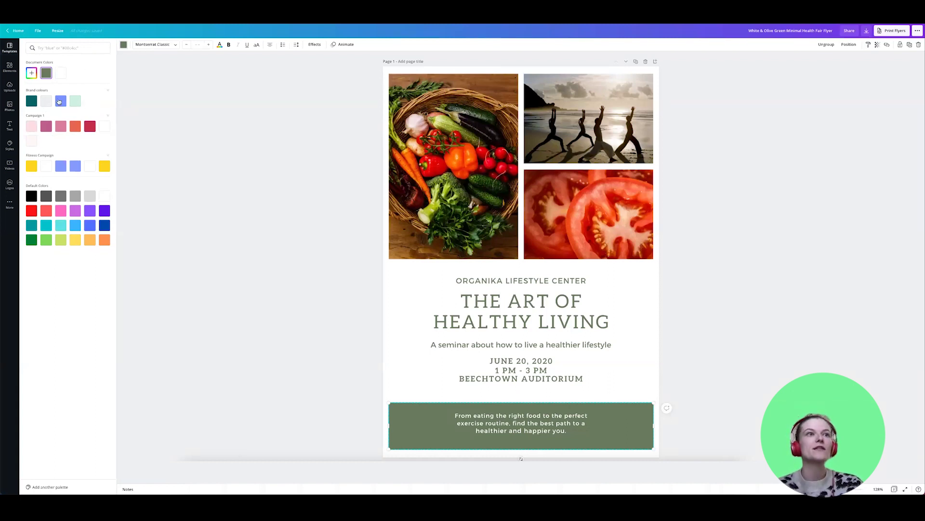
{"action": "left_click", "coordinate": [30, 100]}
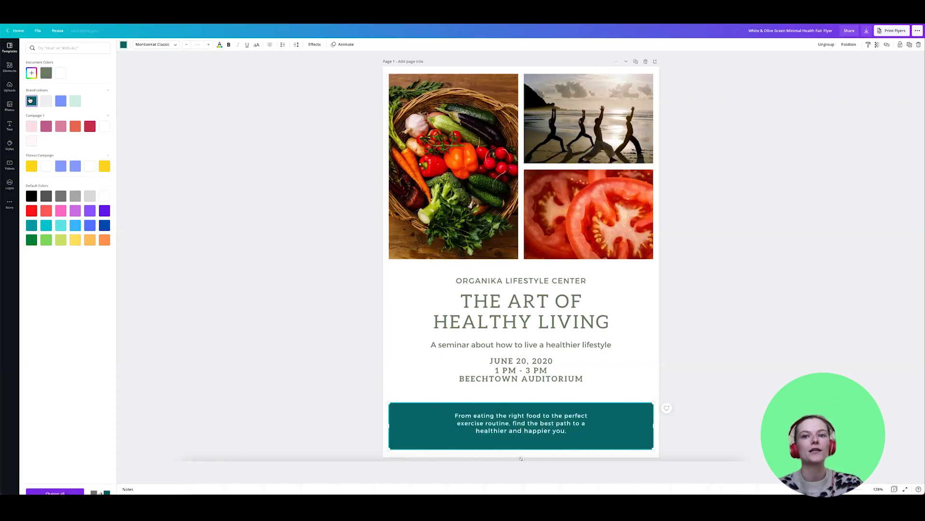
Apply the periwinkle blue brand colour to the center name, main heading, seminar subtitle and date and venue text
{"action": "left_click", "coordinate": [505, 282]}
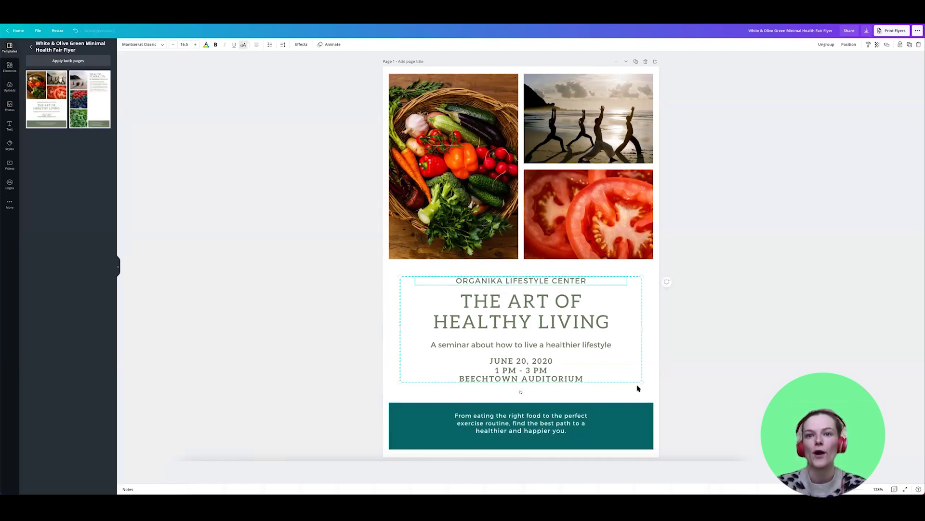
{"action": "left_click", "coordinate": [206, 44]}
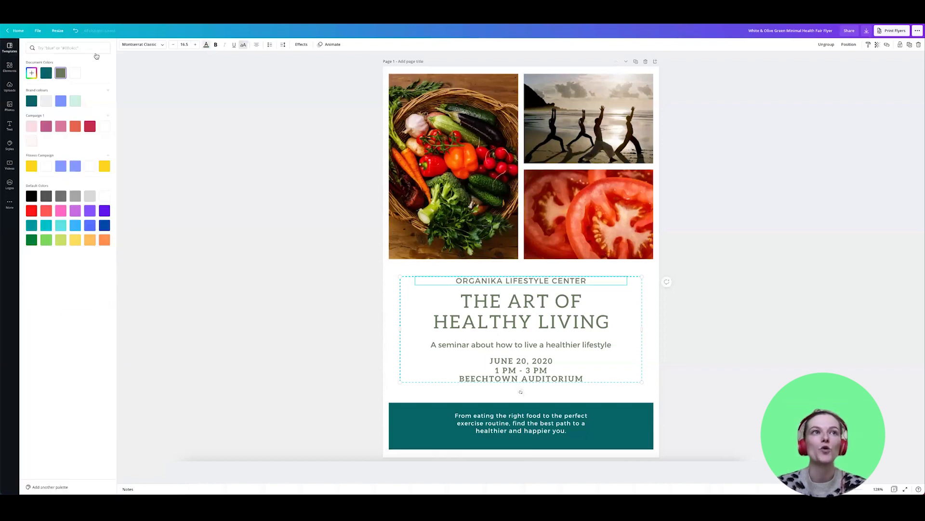
{"action": "left_click", "coordinate": [61, 102]}
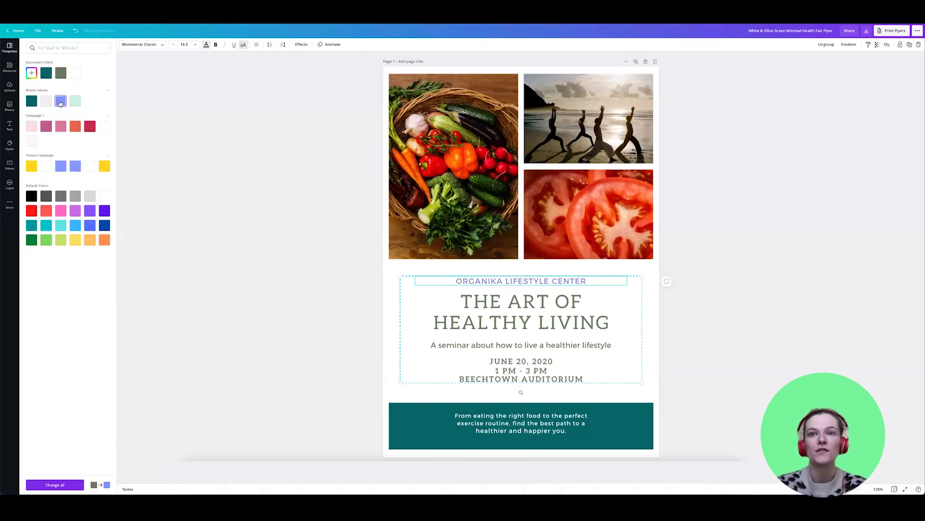
{"action": "left_click", "coordinate": [486, 310]}
{"action": "left_click", "coordinate": [59, 100]}
{"action": "left_click", "coordinate": [514, 347]}
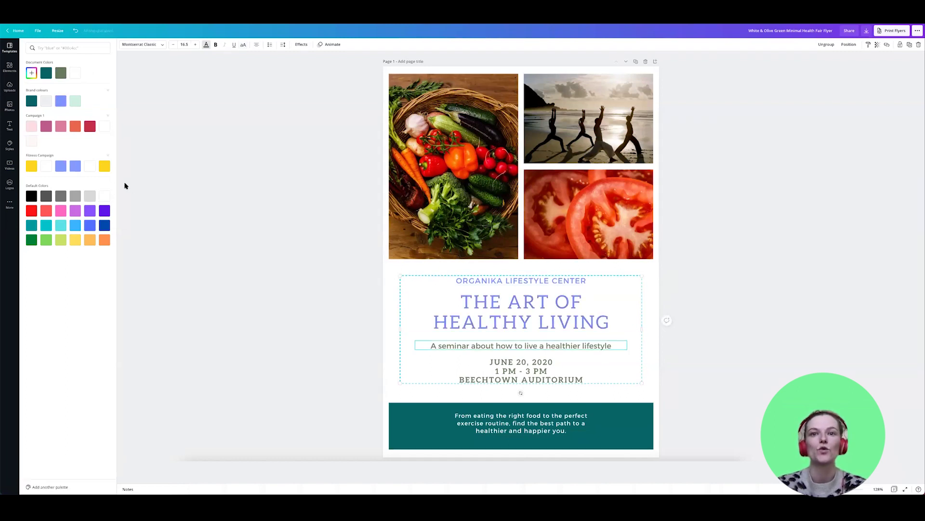
{"action": "left_click", "coordinate": [61, 101]}
{"action": "left_click", "coordinate": [528, 370]}
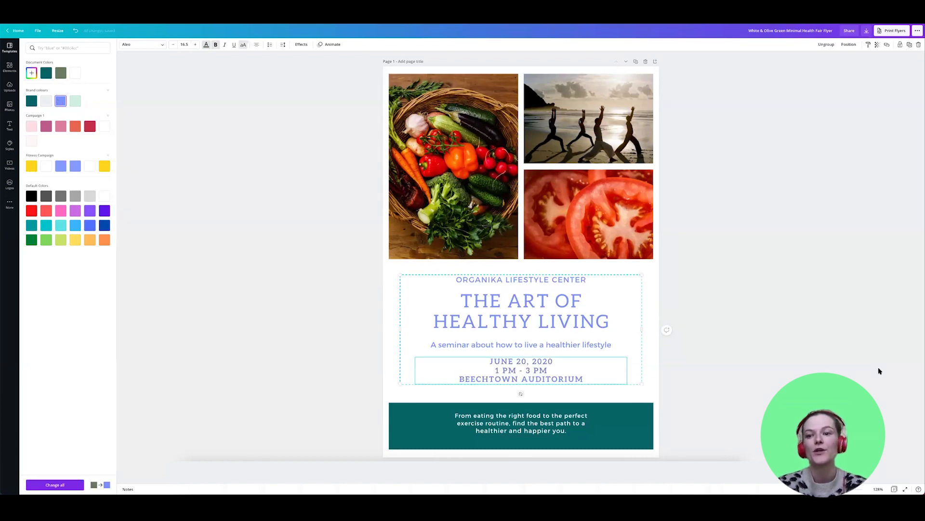
{"action": "key", "text": "Escape"}
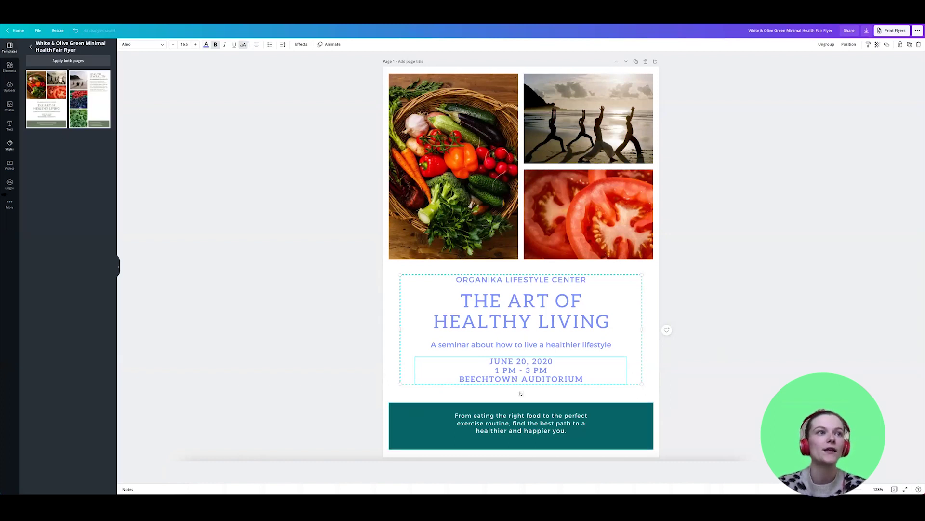
Add the black Holistica Wellness logo, shrink it and place it at the banner's left end, shifting the event text block aside
{"action": "left_click", "coordinate": [10, 182]}
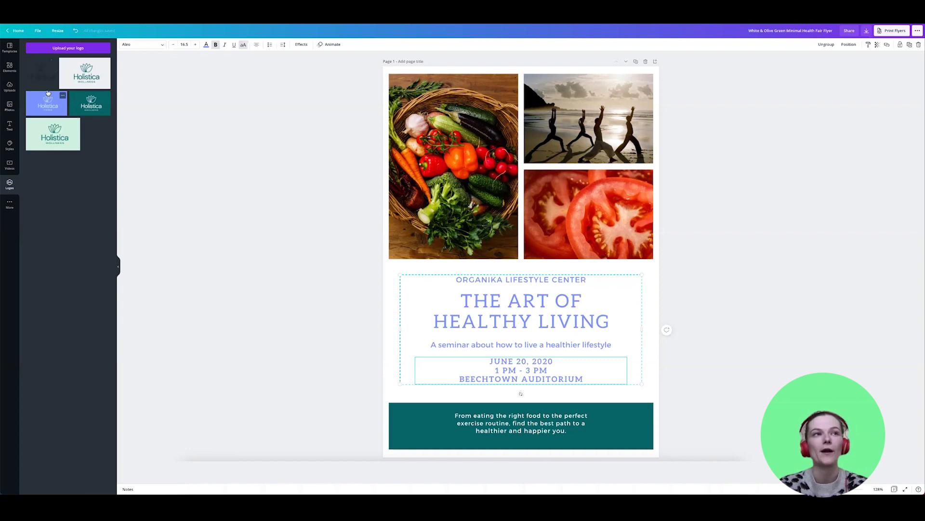
{"action": "left_click", "coordinate": [38, 69]}
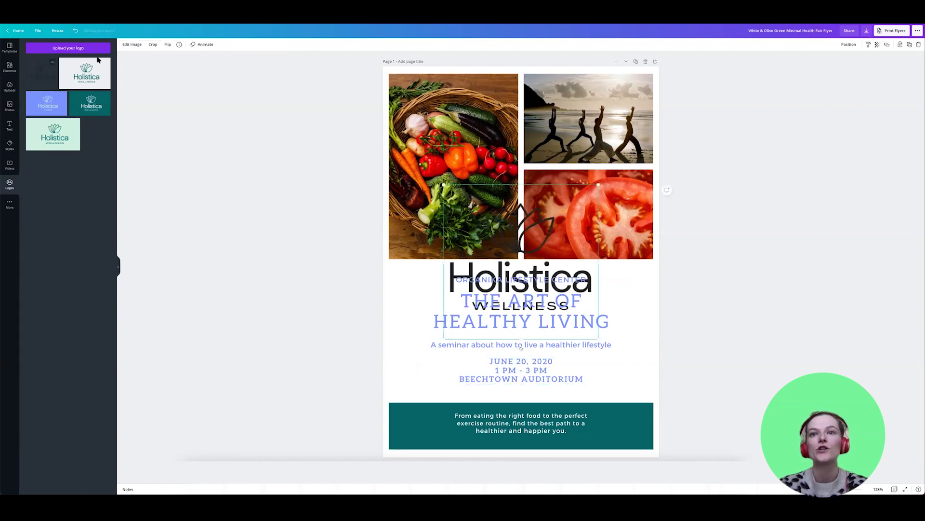
{"action": "left_click_drag", "start_coordinate": [600, 183], "coordinate": [462, 330]}
{"action": "left_click_drag", "start_coordinate": [502, 302], "coordinate": [535, 298]}
{"action": "left_click_drag", "start_coordinate": [453, 327], "coordinate": [416, 426]}
Left-align the text inside the flyer's bottom banner
{"action": "left_click_drag", "start_coordinate": [531, 434], "coordinate": [552, 433]}
{"action": "key", "text": "ctrl+z"}
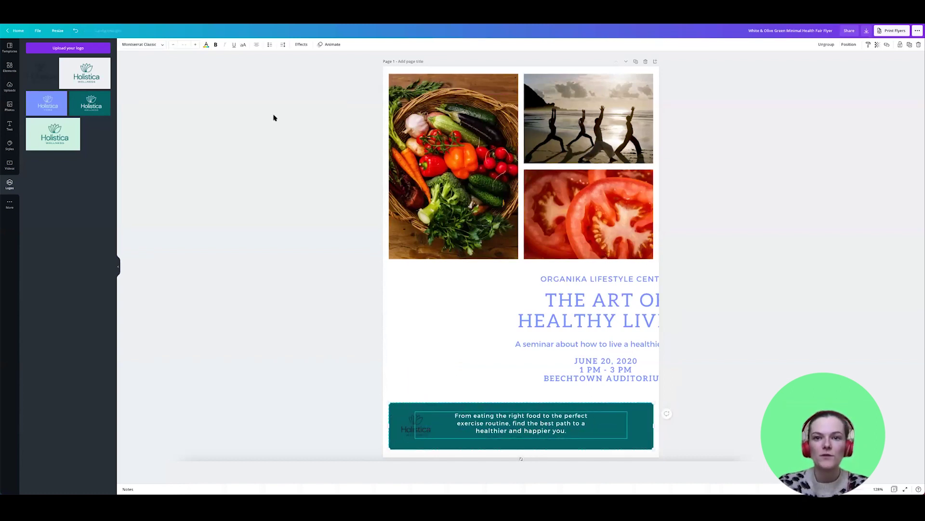
{"action": "key", "text": "ctrl+a"}
{"action": "left_click", "coordinate": [256, 45]}
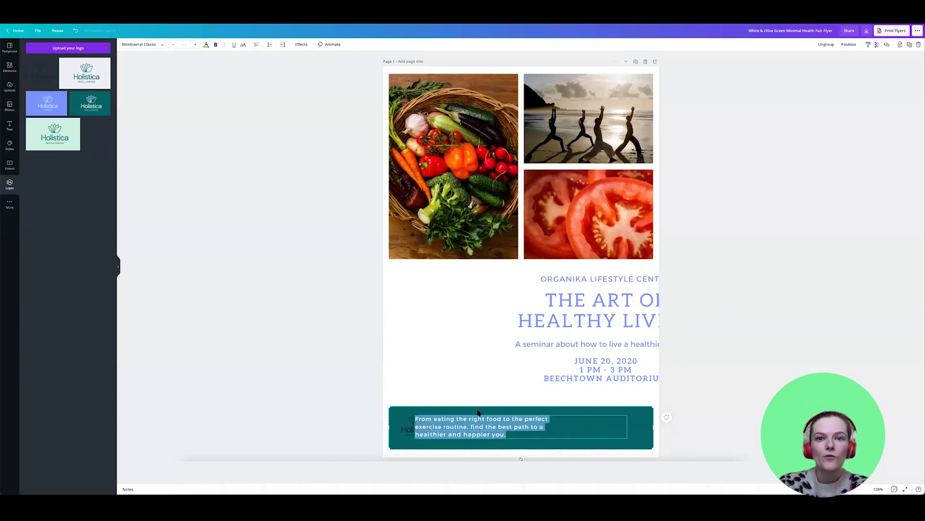
{"action": "key", "text": "Escape"}
{"action": "left_click_drag", "start_coordinate": [471, 424], "coordinate": [518, 426]}
{"action": "key", "text": "ctrl+z"}
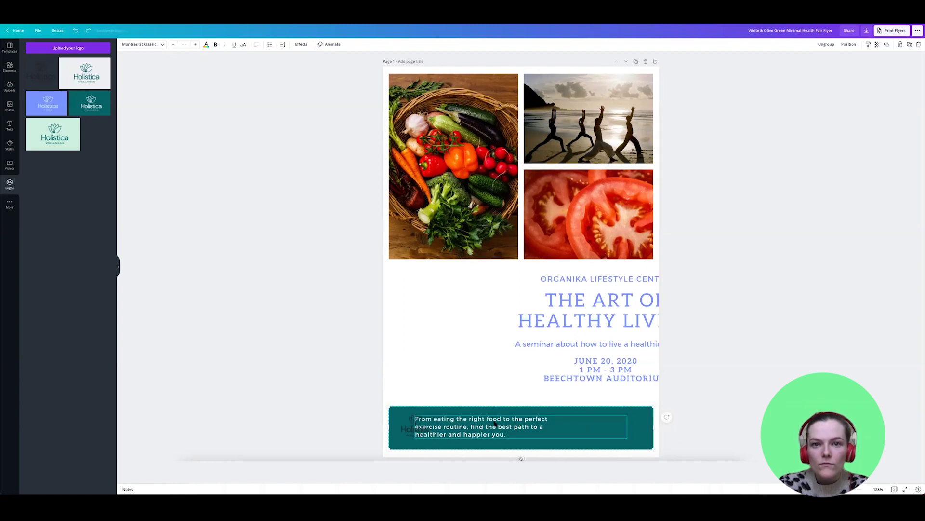
Ungroup the banner from its text, then move the text to the right of the logo and narrow its text box
{"action": "left_click", "coordinate": [826, 44]}
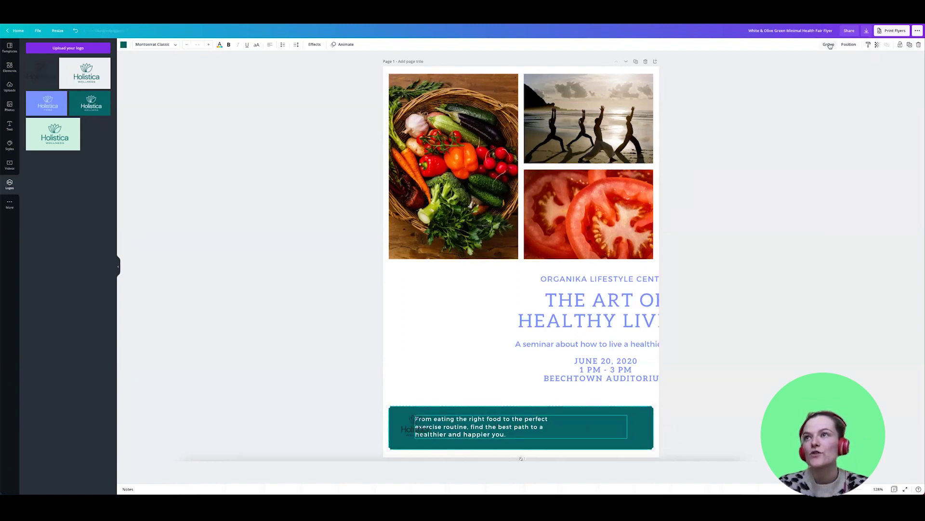
{"action": "left_click", "coordinate": [473, 425]}
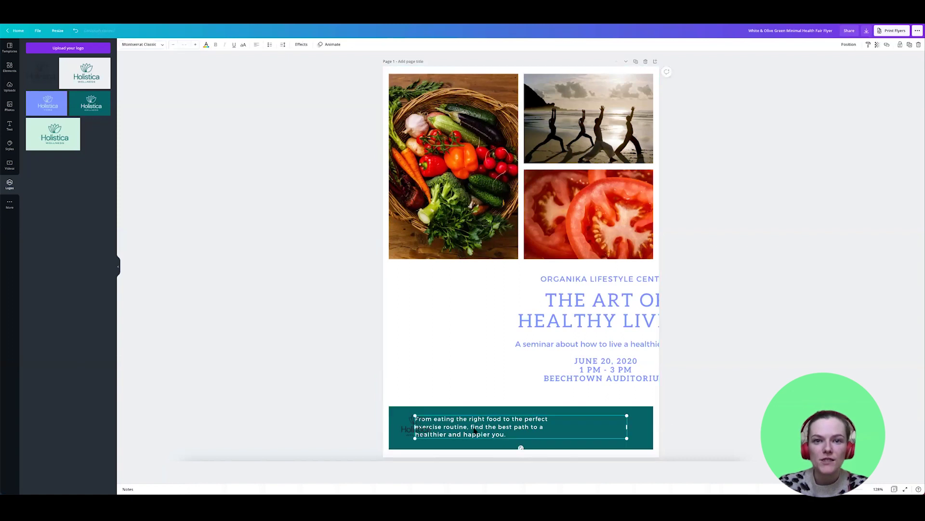
{"action": "left_click_drag", "start_coordinate": [496, 426], "coordinate": [541, 426]}
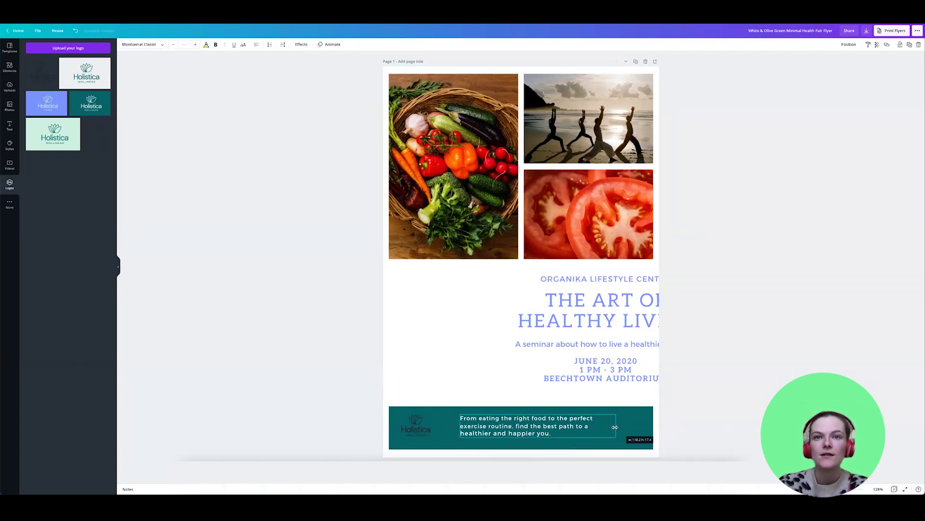
{"action": "key", "text": "Escape"}
Recolour the bottom banner with the light grey brand colour so the logo stands out
{"action": "left_click", "coordinate": [412, 428]}
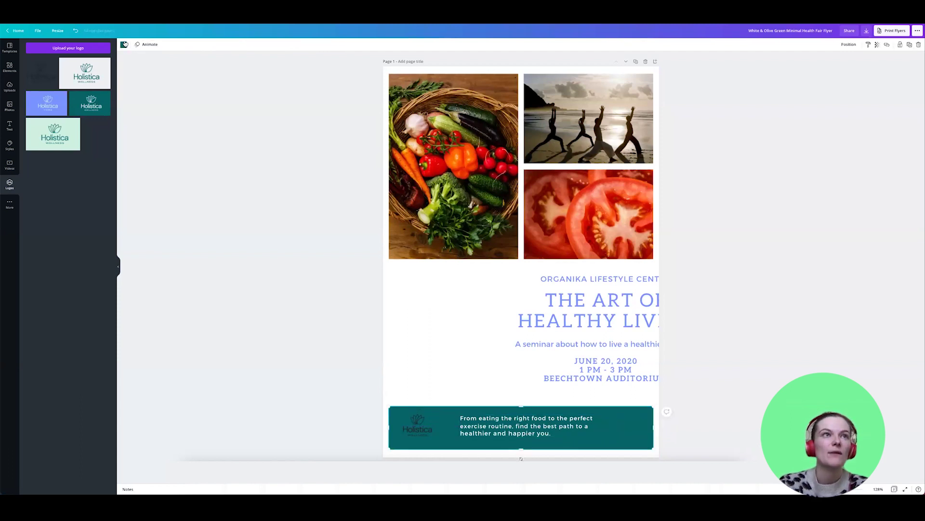
{"action": "left_click", "coordinate": [123, 44]}
{"action": "left_click", "coordinate": [46, 100]}
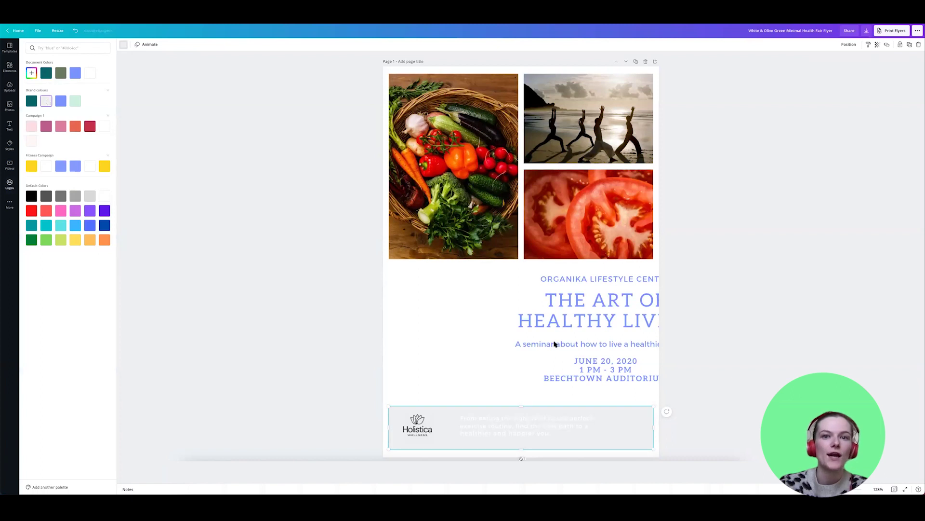
Recolour the banner text with the dark teal brand colour and nudge it slightly to the right
{"action": "left_click", "coordinate": [506, 419]}
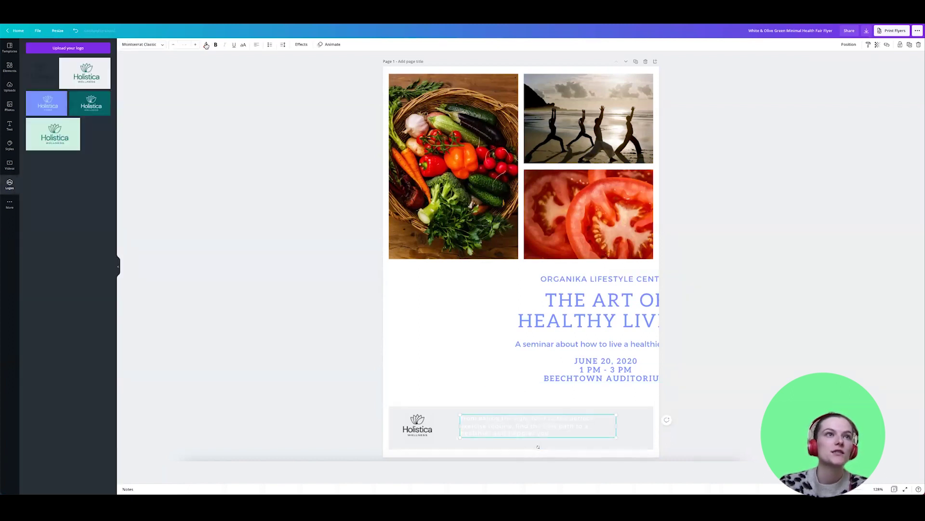
{"action": "left_click", "coordinate": [31, 101]}
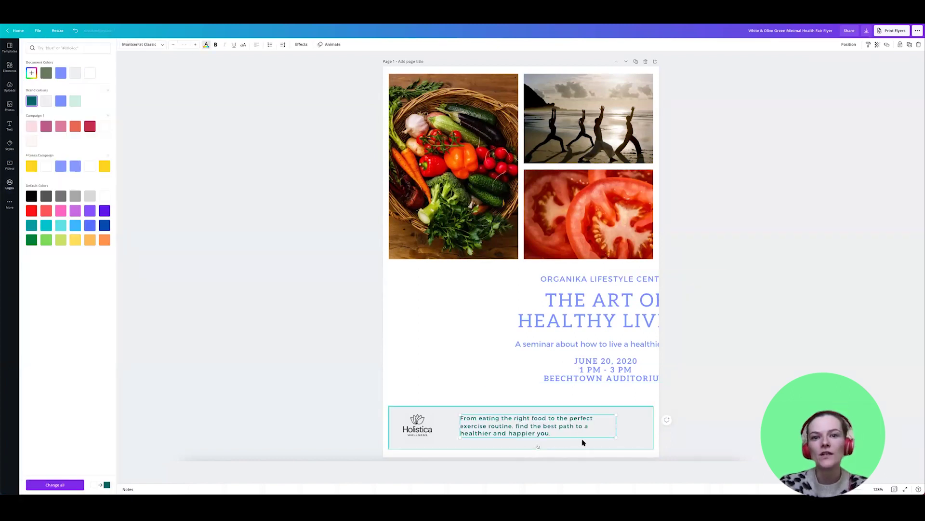
{"action": "left_click_drag", "start_coordinate": [563, 430], "coordinate": [564, 429]}
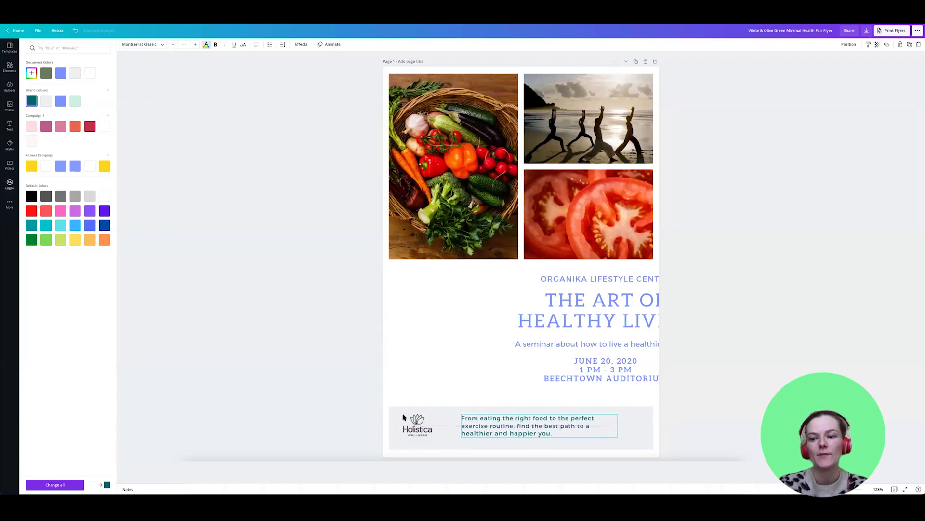
{"action": "left_click", "coordinate": [416, 424]}
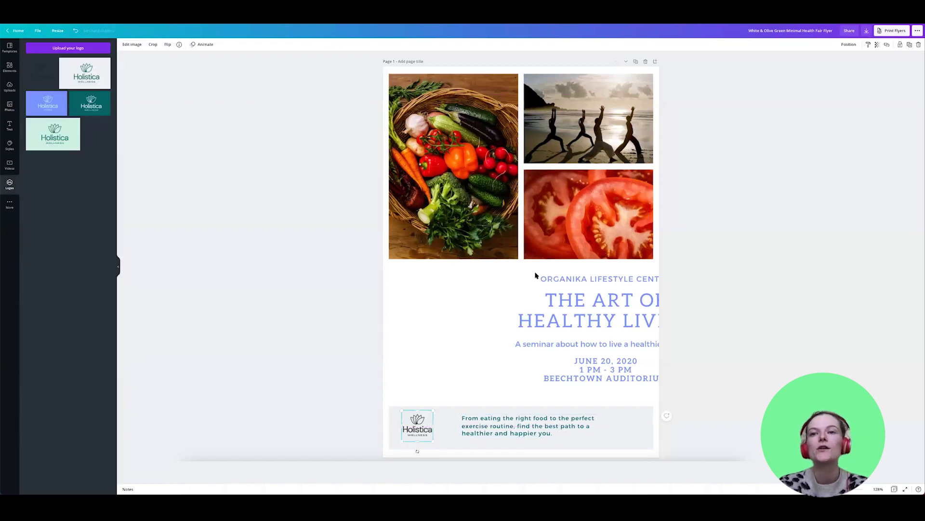
Recentre the main text block on the flyer and set its large heading to the Agrandir Grand brand font
{"action": "left_click", "coordinate": [490, 298]}
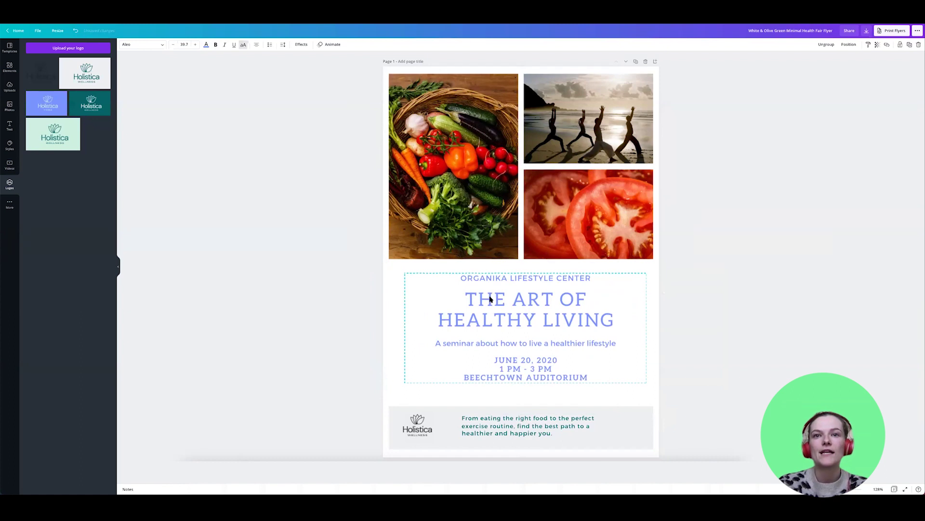
{"action": "left_click", "coordinate": [515, 305]}
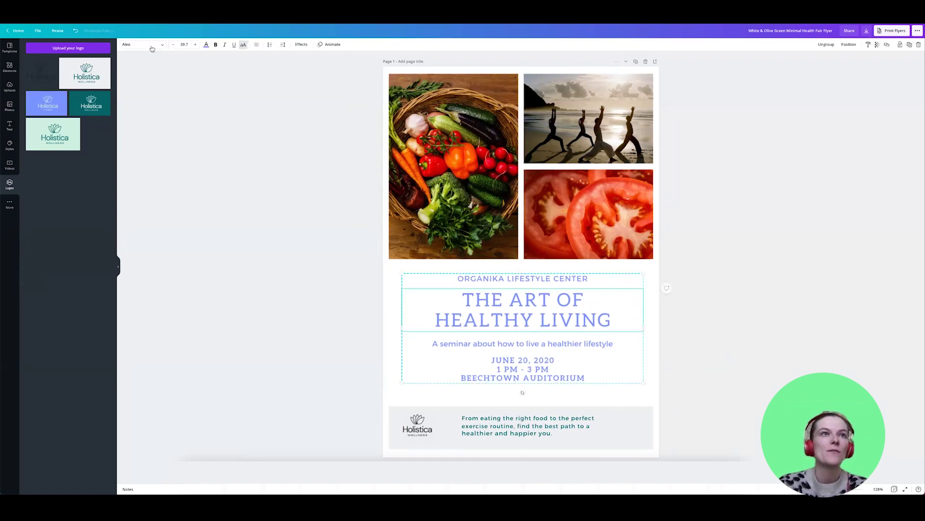
{"action": "left_click", "coordinate": [144, 46]}
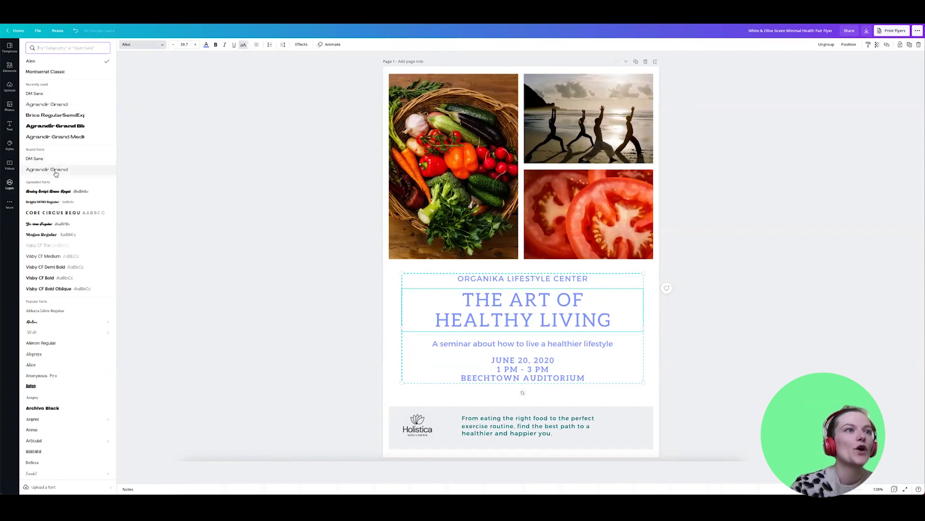
{"action": "double_click", "coordinate": [539, 318]}
Apply the DM Sans brand font to the organiser line, tagline, event details and bottom banner text
{"action": "left_click", "coordinate": [473, 280]}
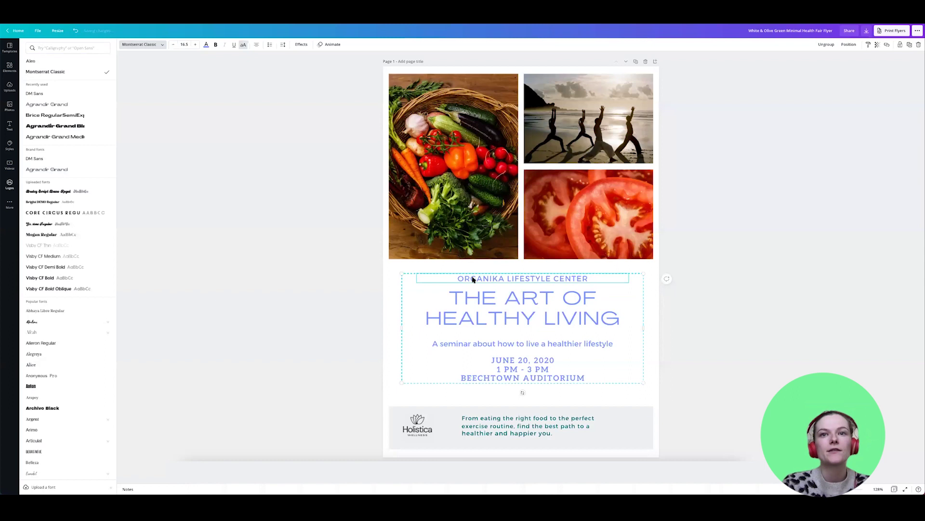
{"action": "left_click", "coordinate": [30, 160]}
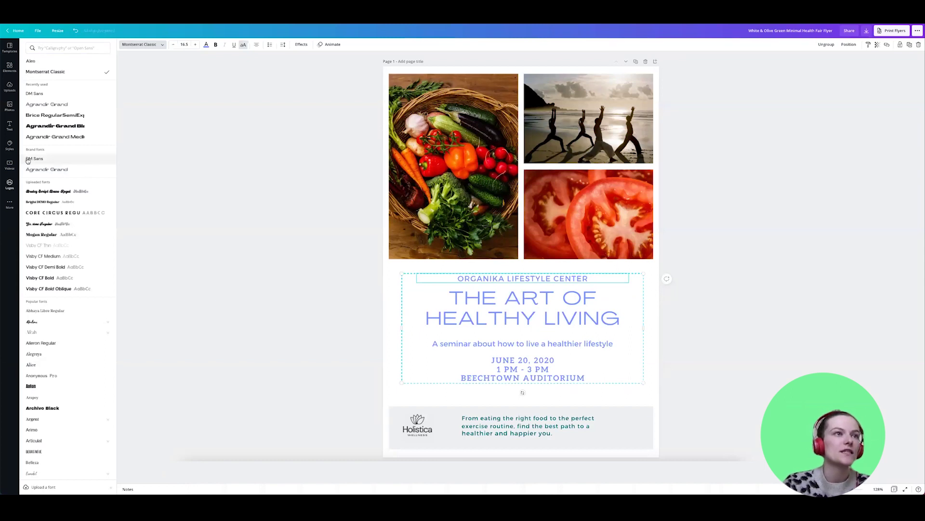
{"action": "left_click", "coordinate": [512, 344]}
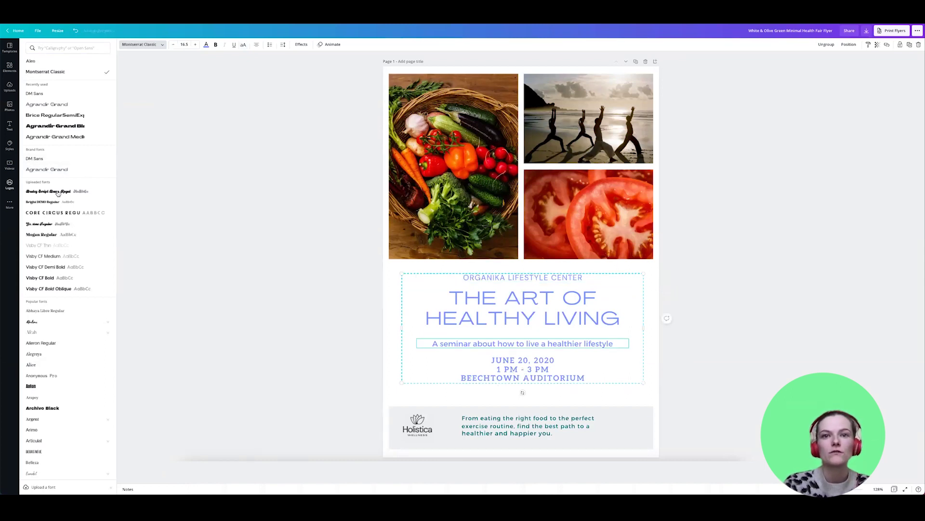
{"action": "left_click", "coordinate": [39, 160]}
{"action": "left_click", "coordinate": [508, 369]}
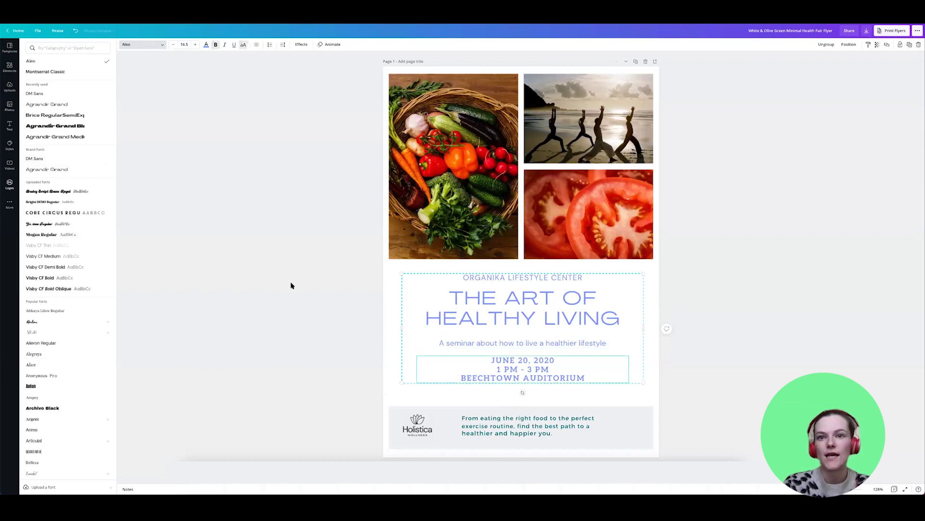
{"action": "left_click", "coordinate": [35, 159]}
{"action": "left_click", "coordinate": [521, 432]}
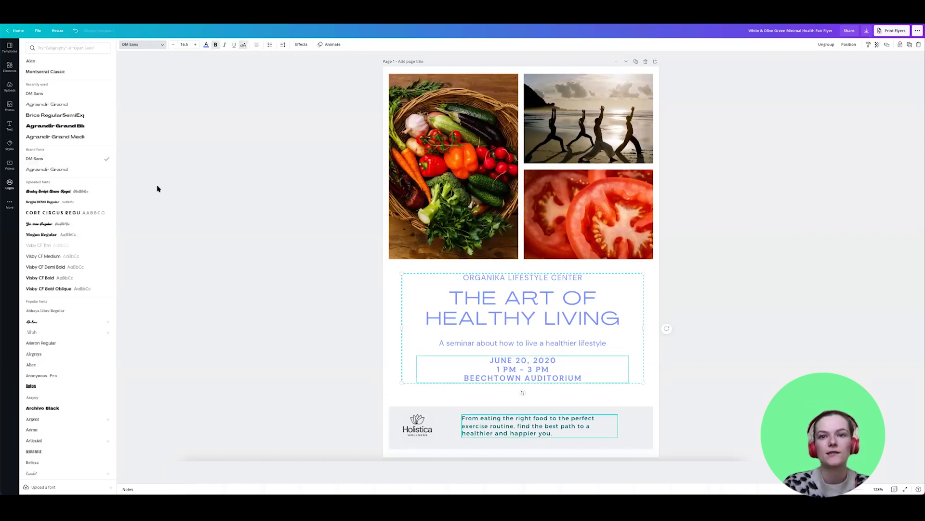
{"action": "left_click", "coordinate": [39, 159]}
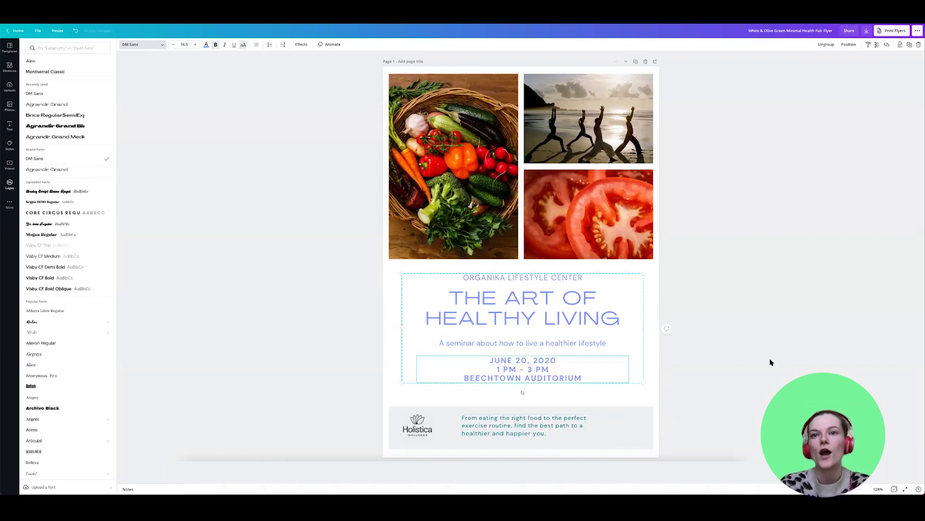
{"action": "left_click", "coordinate": [694, 384]}
Replace the organiser line above the heading with "HOLISTICA WELLNESS HUB"
{"action": "left_click", "coordinate": [560, 310]}
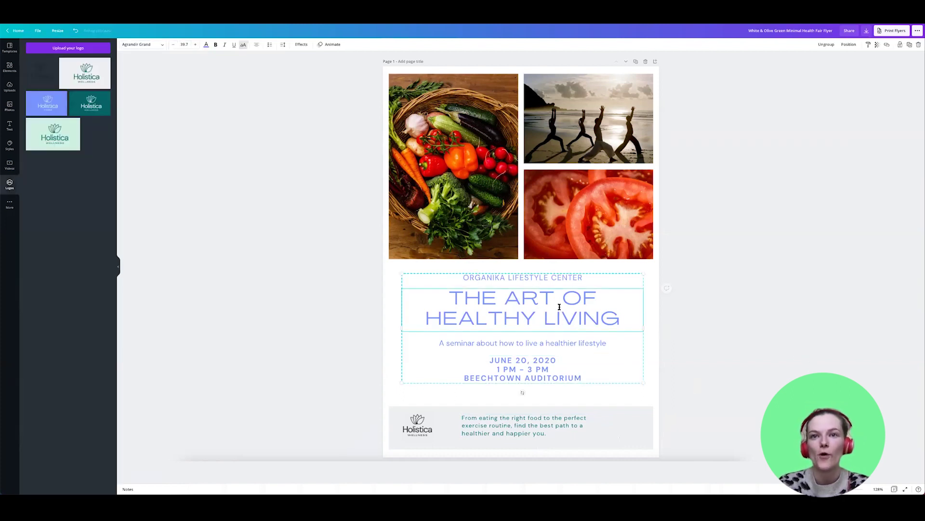
{"action": "double_click", "coordinate": [560, 310]}
{"action": "double_click", "coordinate": [586, 277]}
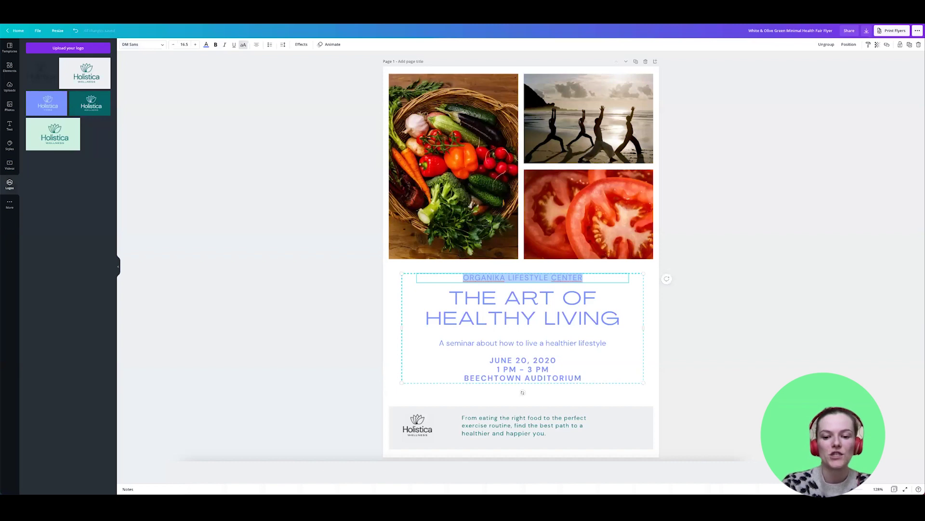
{"action": "type", "text": "HOLIS"}
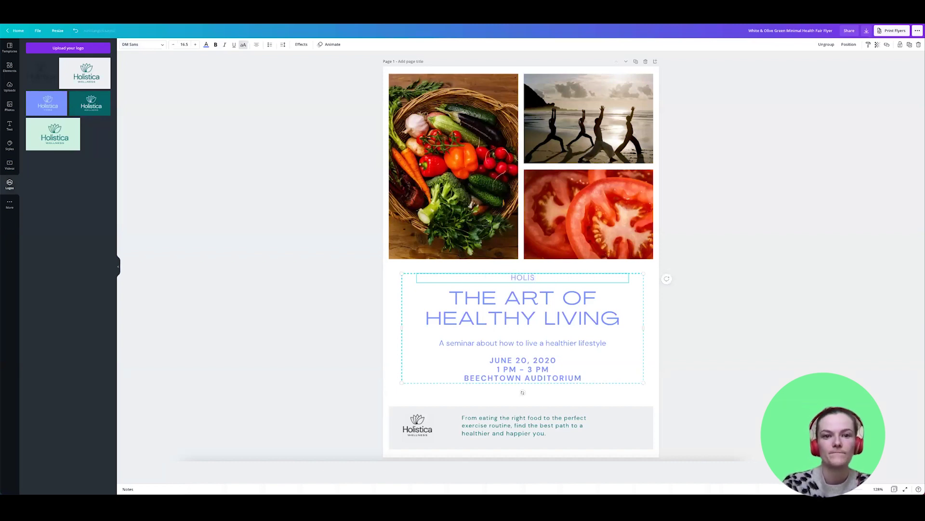
{"action": "type", "text": "TICA WELLNE"}
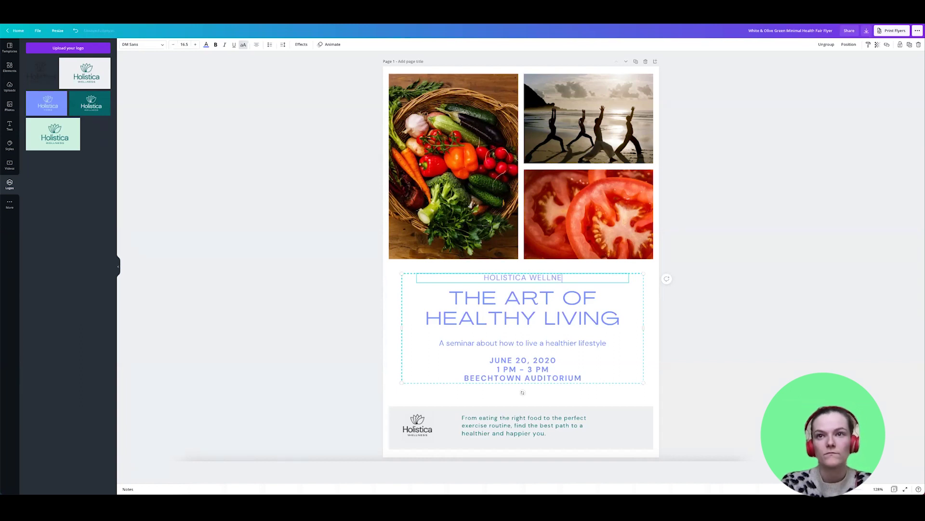
{"action": "type", "text": "SS HUB"}
Change the main heading to "FREE YOGA CLASSES" and recolour it with the dark teal brand colour
{"action": "double_click", "coordinate": [622, 319]}
{"action": "type", "text": "G"}
{"action": "key", "text": "BackSpace"}
{"action": "type", "text": "FRE"}
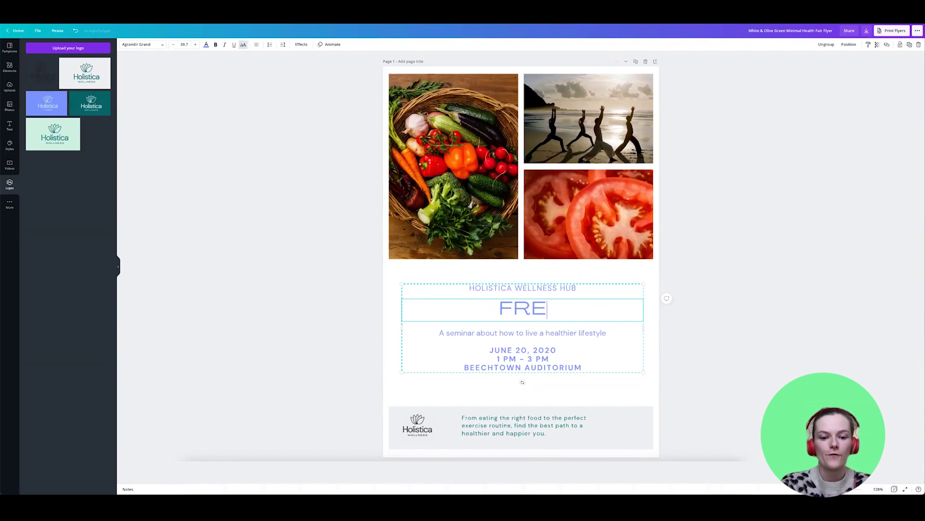
{"action": "type", "text": "E YOGA CLASSES"}
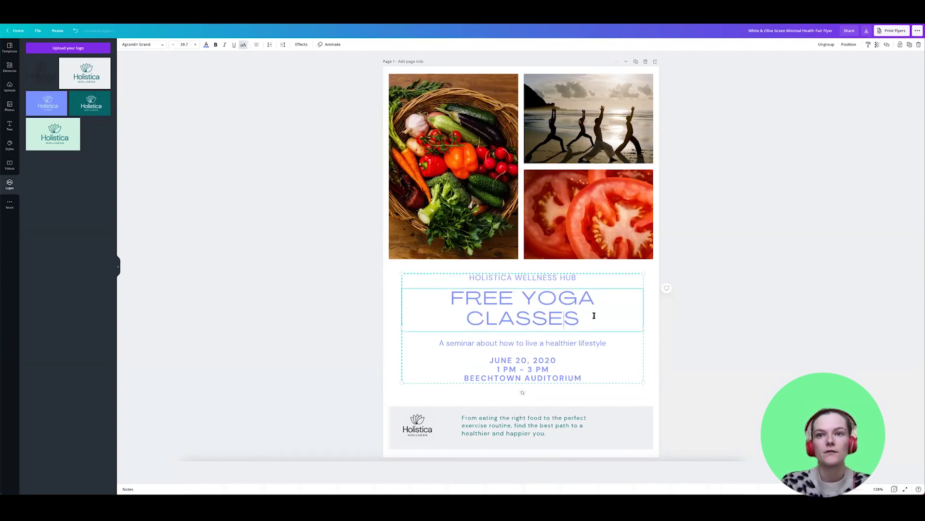
{"action": "left_click_drag", "start_coordinate": [594, 316], "coordinate": [423, 302]}
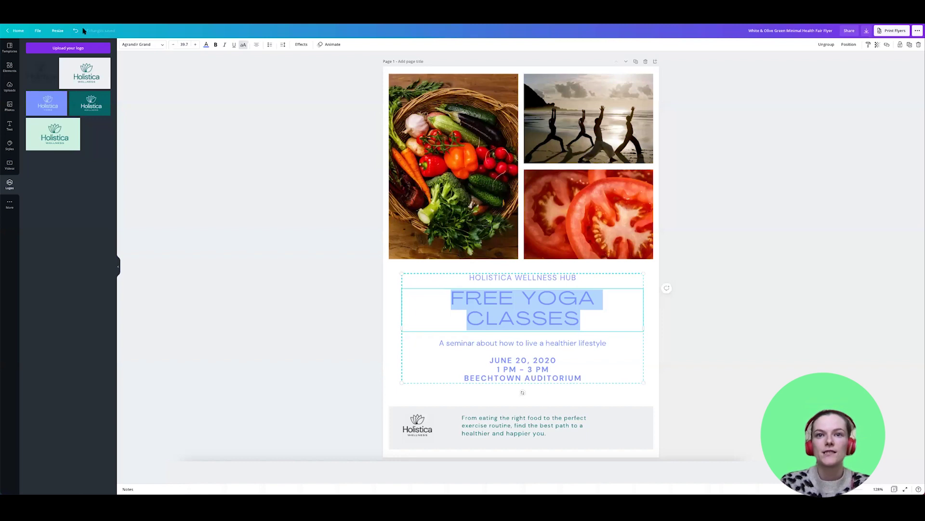
{"action": "left_click", "coordinate": [206, 44]}
{"action": "left_click", "coordinate": [32, 99]}
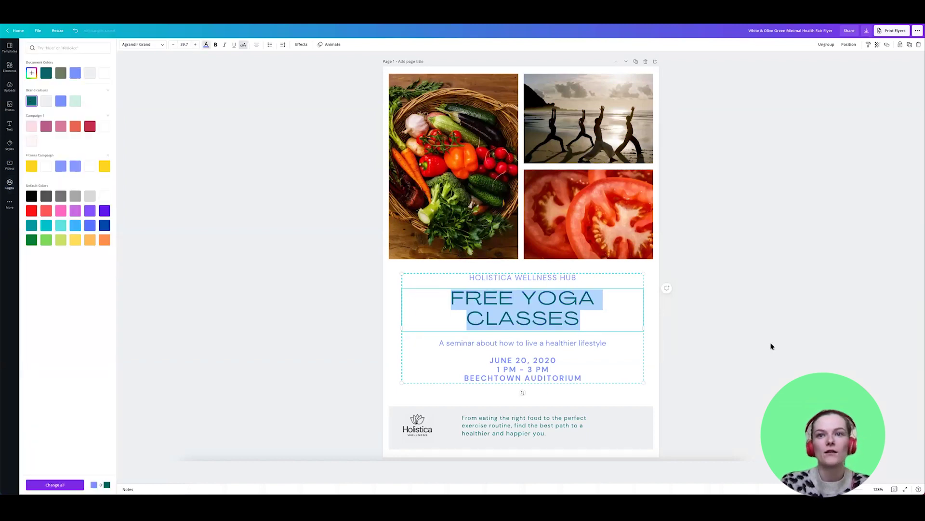
Change the tagline to "Try our free yoga classes today" and the event date to "NOV 1ST , 2021"
{"action": "double_click", "coordinate": [617, 341]}
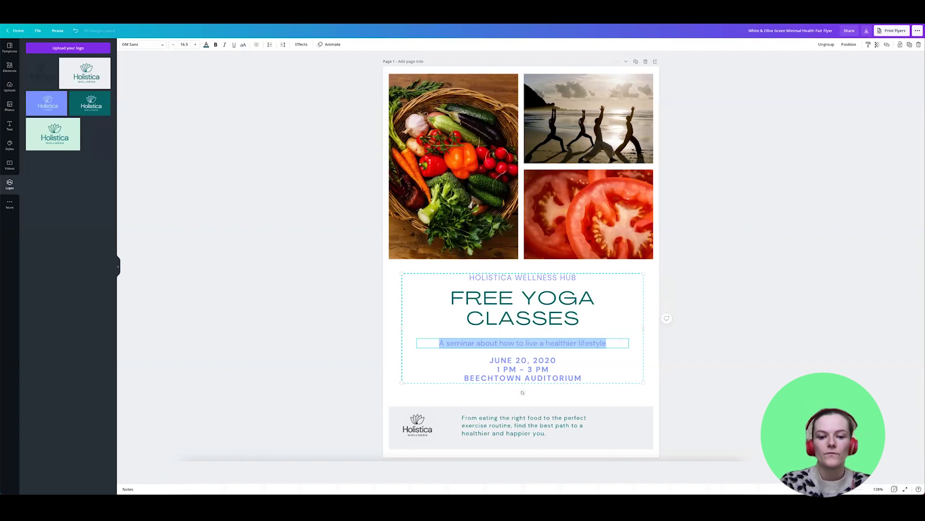
{"action": "type", "text": "Try our free yoga classes today"}
{"action": "left_click", "coordinate": [564, 358]}
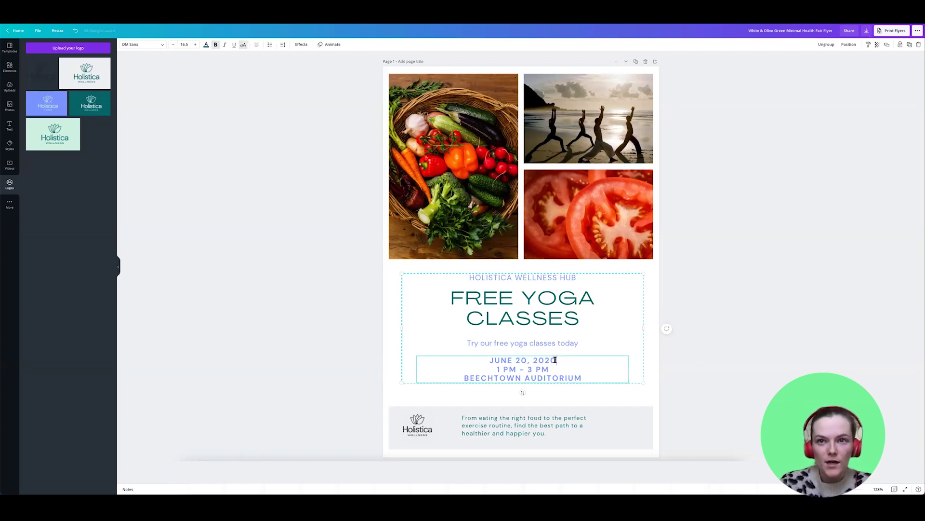
{"action": "key", "text": "BackSpace"}
{"action": "type", "text": "1"}
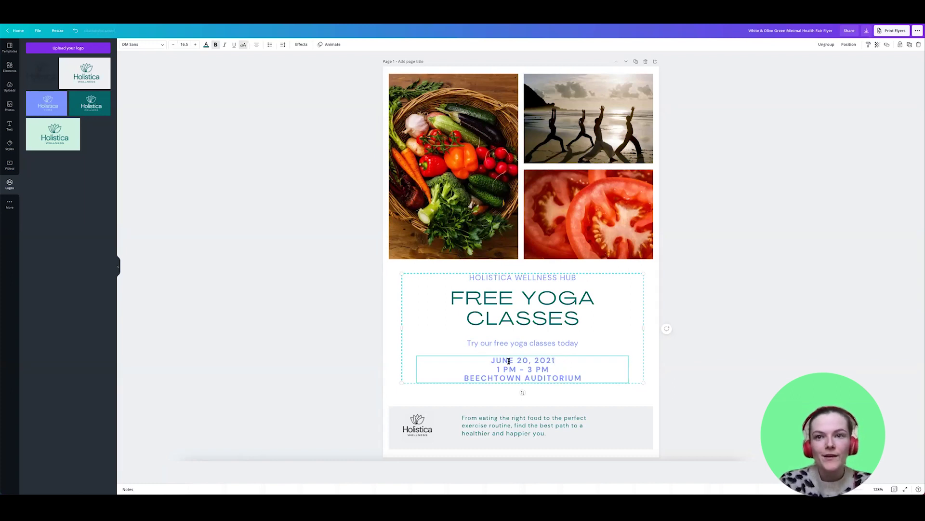
{"action": "left_click_drag", "start_coordinate": [527, 359], "coordinate": [490, 359]}
{"action": "type", "text": "NOV"}
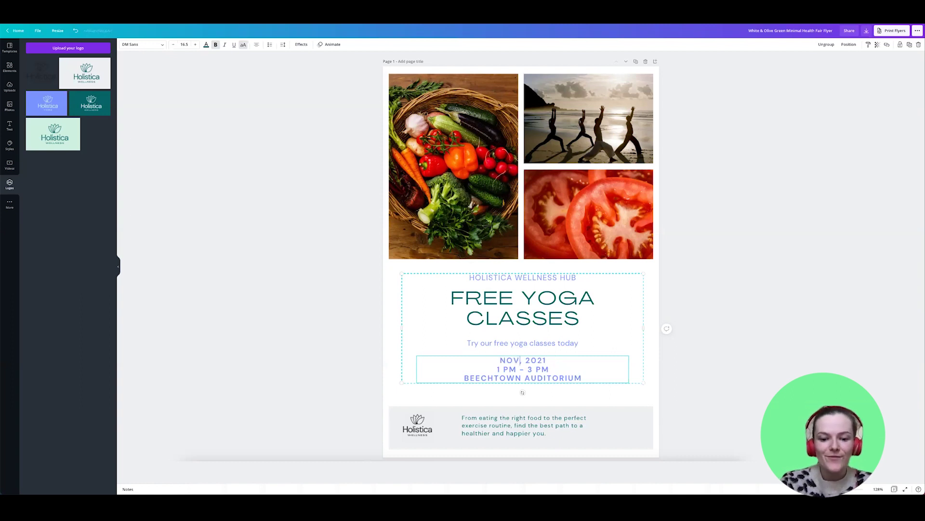
{"action": "type", "text": " 1ST"}
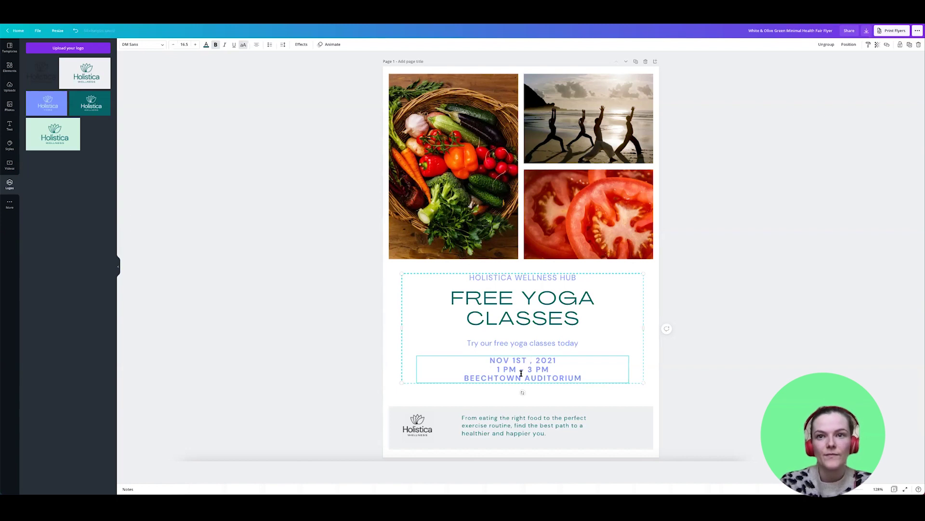
Replace the venue in the event details with "HOLISTICA HUB"
{"action": "left_click_drag", "start_coordinate": [524, 377], "coordinate": [465, 377]}
{"action": "type", "text": "HOLISTIC"}
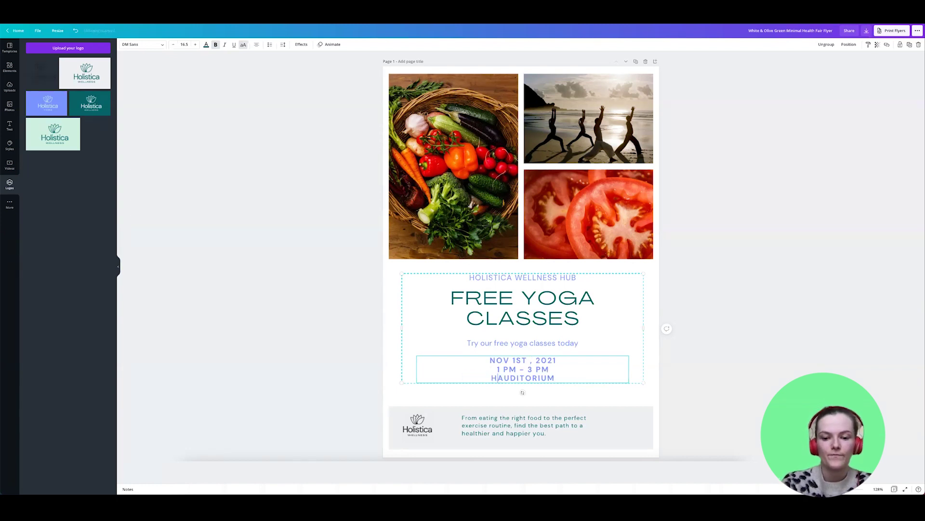
{"action": "type", "text": "A"}
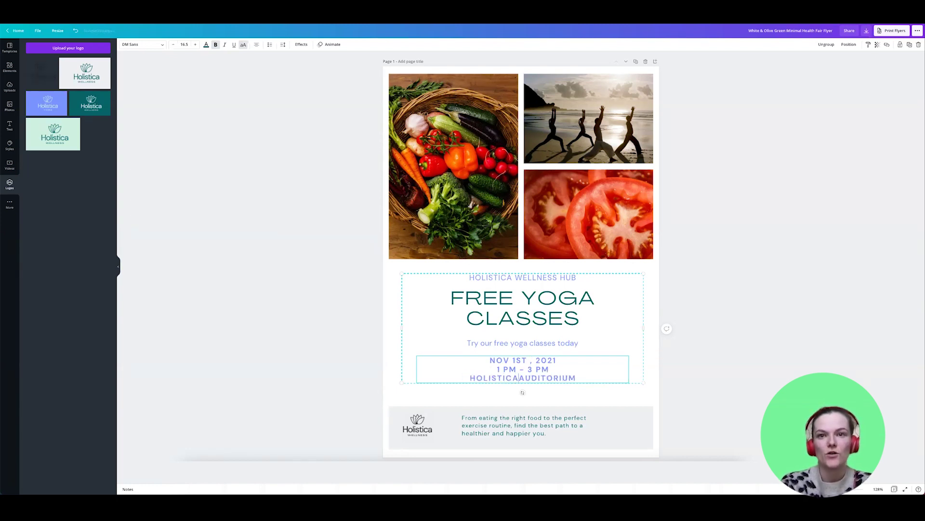
{"action": "left_click_drag", "start_coordinate": [583, 378], "coordinate": [519, 377]}
{"action": "type", "text": "HUB"}
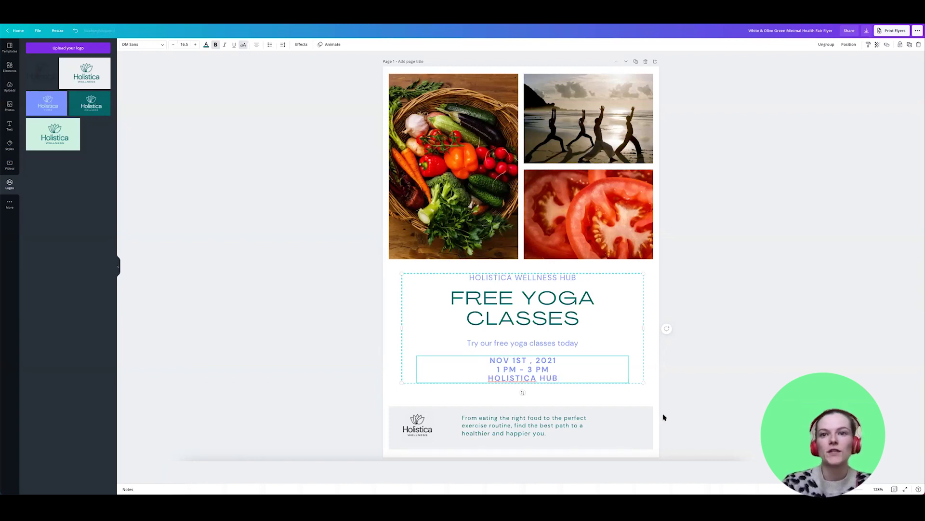
{"action": "left_click", "coordinate": [743, 402]}
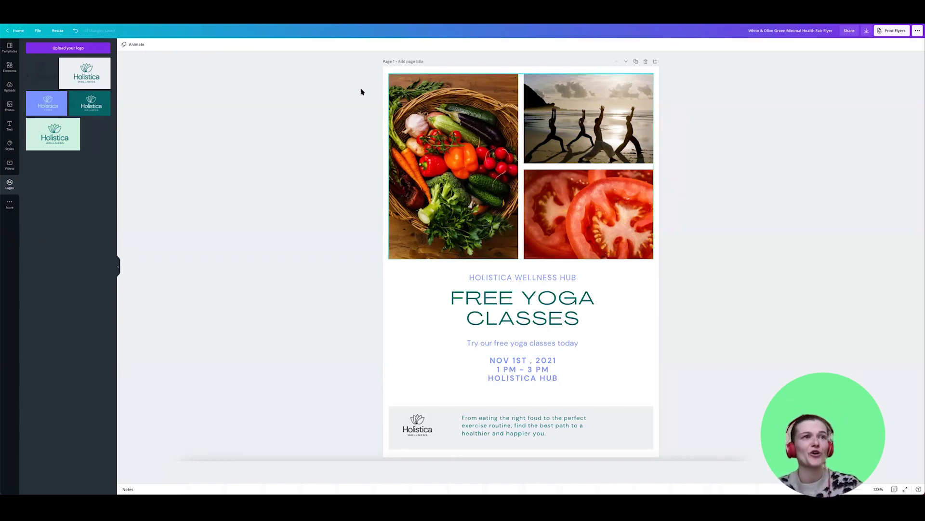
Add the stock yoga photo of a woman in tree pose against a pale grey wall and remove its background
{"action": "left_click", "coordinate": [8, 70]}
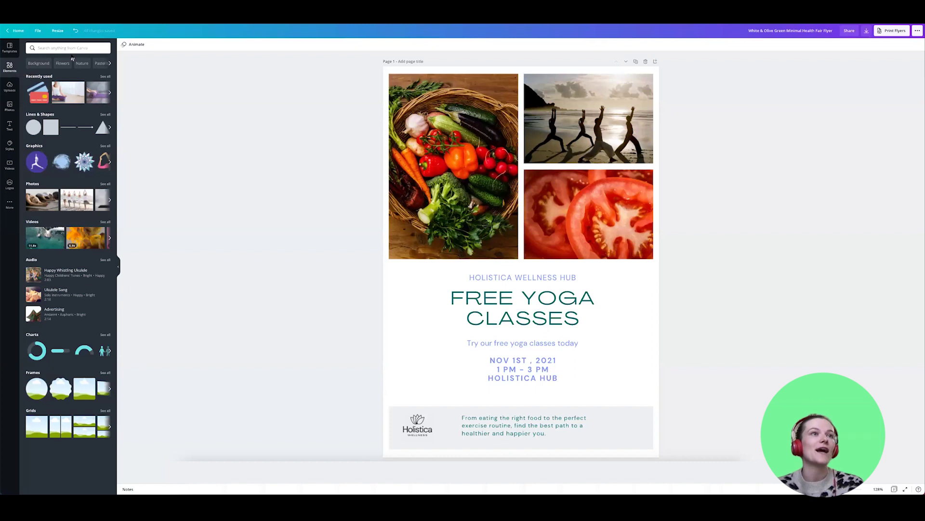
{"action": "left_click", "coordinate": [9, 106]}
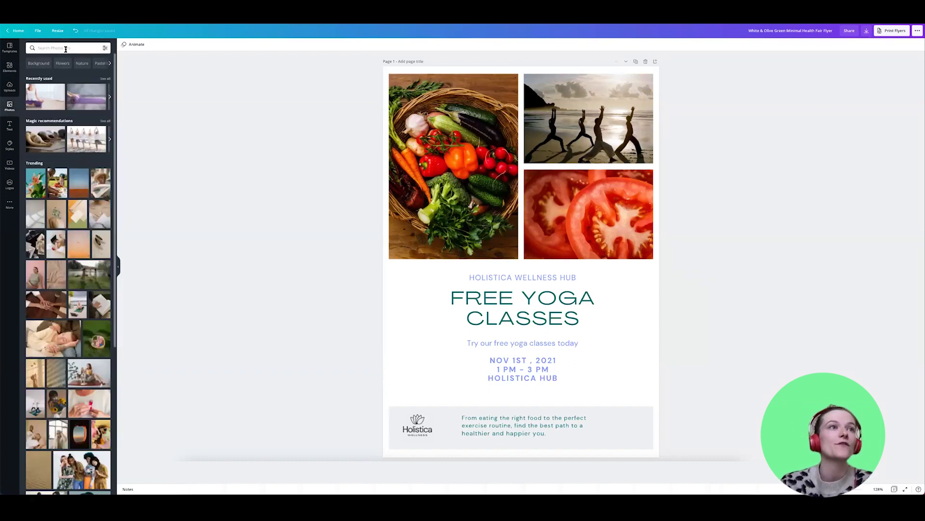
{"action": "left_click", "coordinate": [65, 49]}
{"action": "type", "text": "yoga"}
{"action": "key", "text": "Return"}
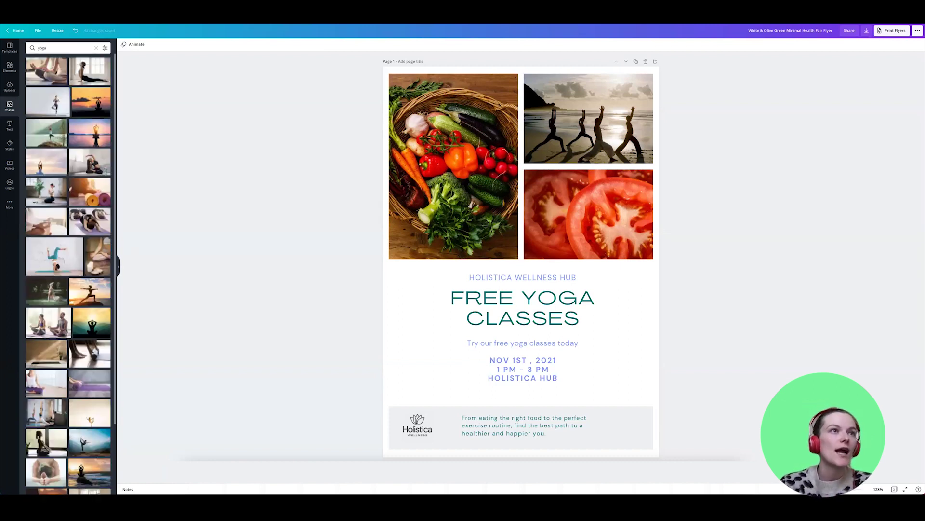
{"action": "left_click", "coordinate": [37, 102]}
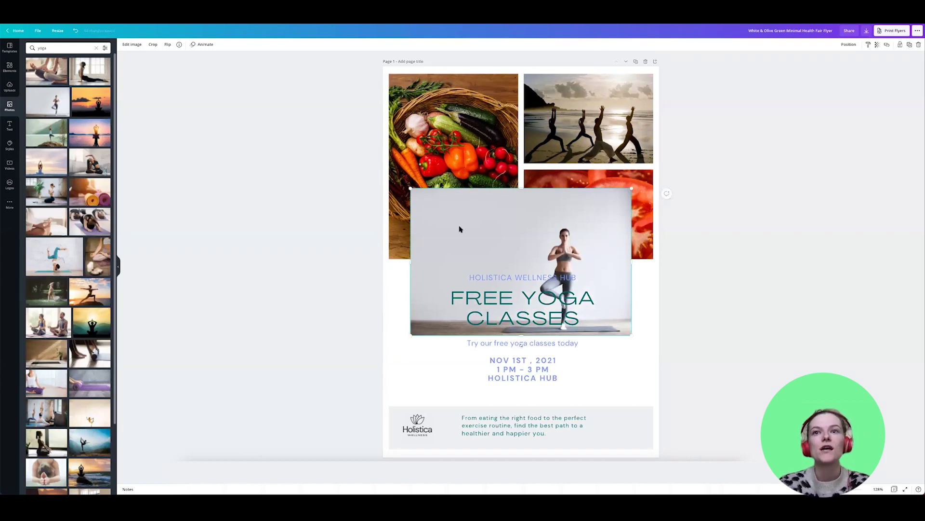
{"action": "left_click", "coordinate": [130, 44]}
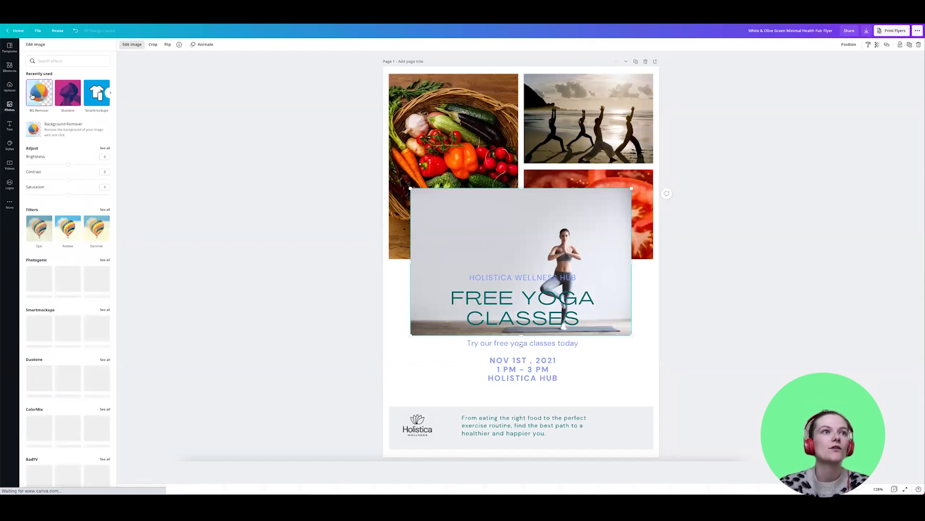
{"action": "left_click", "coordinate": [32, 96]}
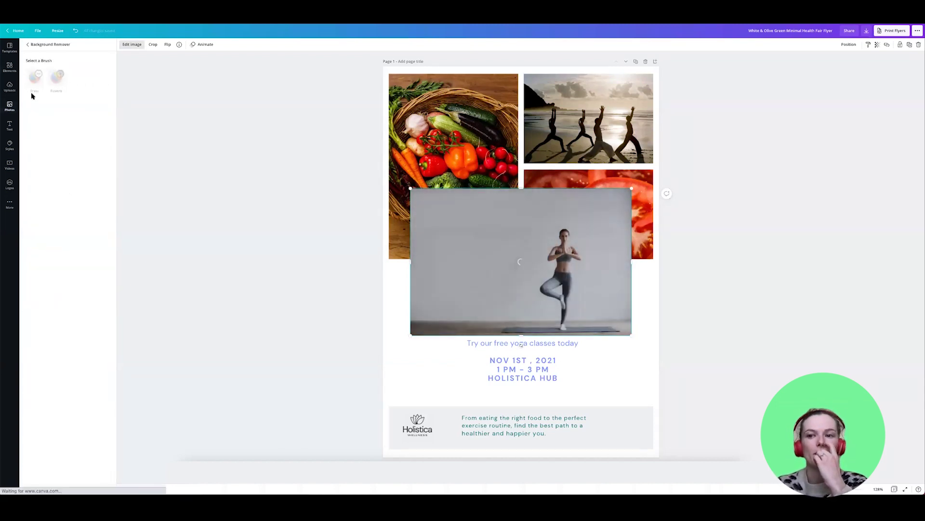
Replace the vegetable basket photo in the grid's tall frame with the yoga cutout, positioning the woman fully inside the frame
{"action": "left_click", "coordinate": [588, 118]}
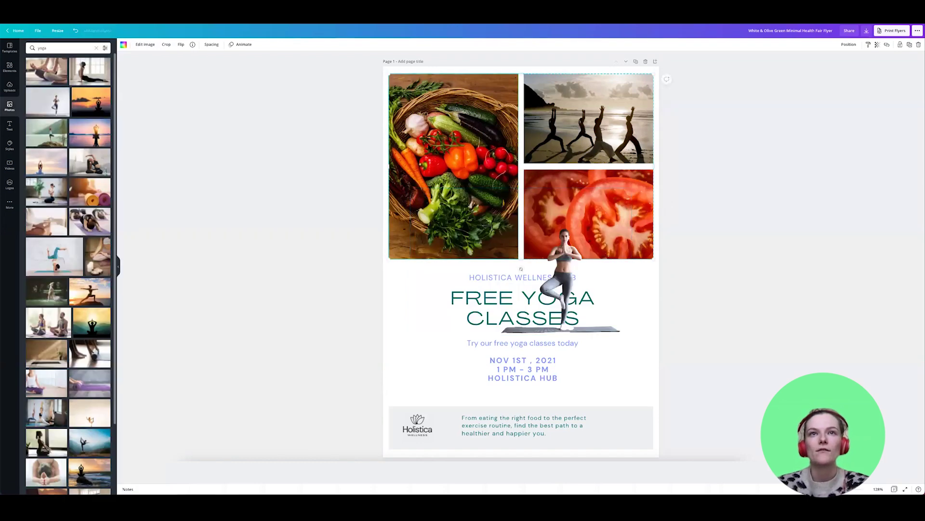
{"action": "key", "text": "Delete"}
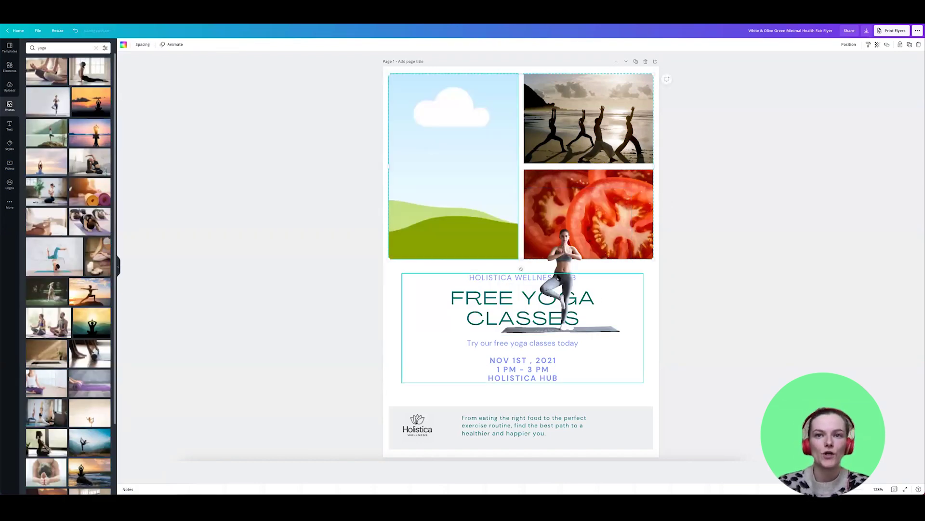
{"action": "left_click_drag", "start_coordinate": [564, 258], "coordinate": [448, 175]}
{"action": "double_click", "coordinate": [493, 174]}
{"action": "left_click", "coordinate": [410, 367]}
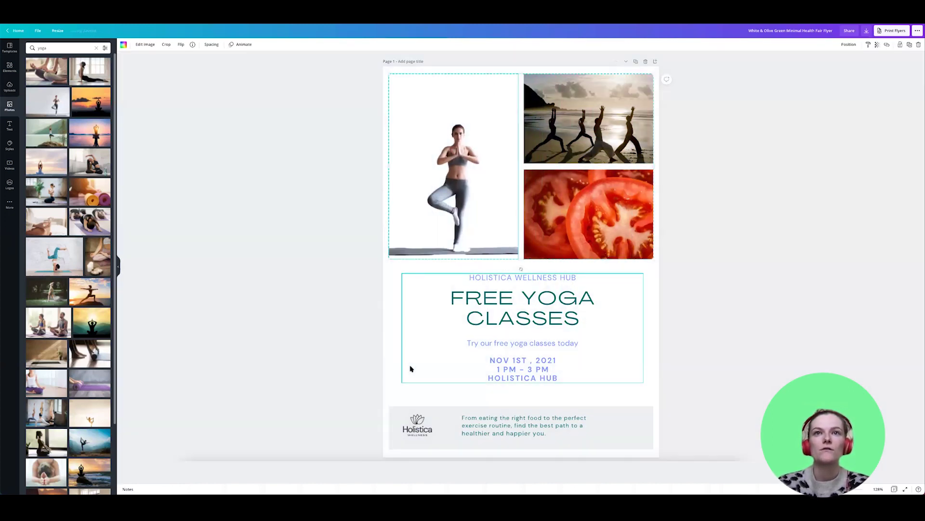
Add a dark green rectangle, fit it to the grid's tall frame and send it to the back behind the yoga cutout
{"action": "left_click", "coordinate": [411, 368]}
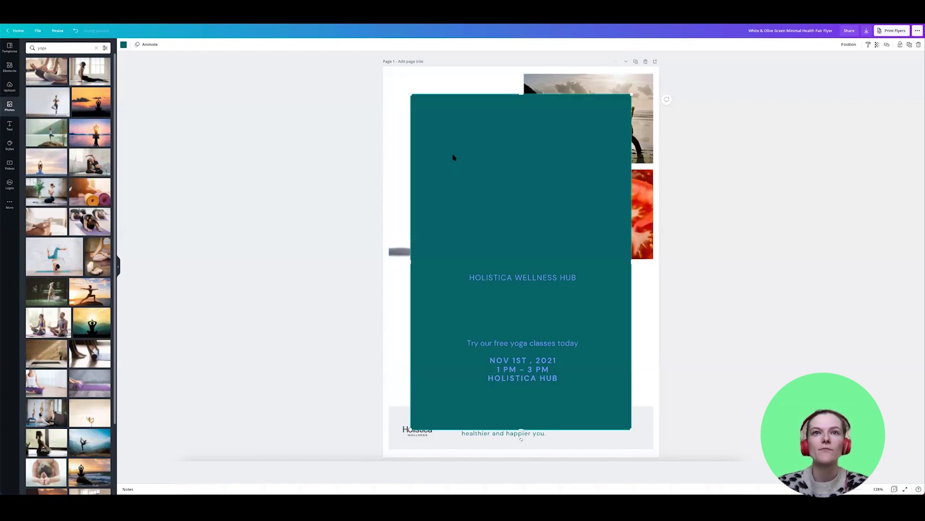
{"action": "left_click_drag", "start_coordinate": [440, 143], "coordinate": [430, 135]}
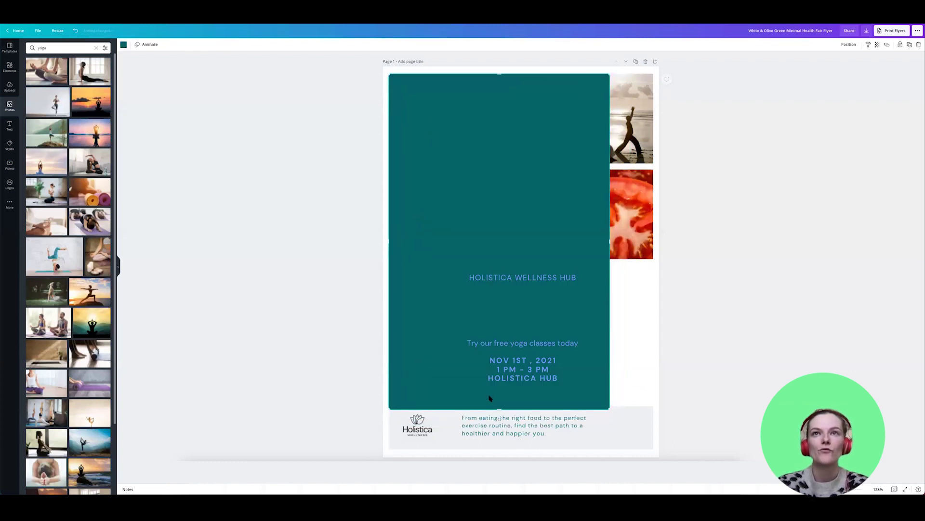
{"action": "left_click_drag", "start_coordinate": [476, 233], "coordinate": [500, 256]}
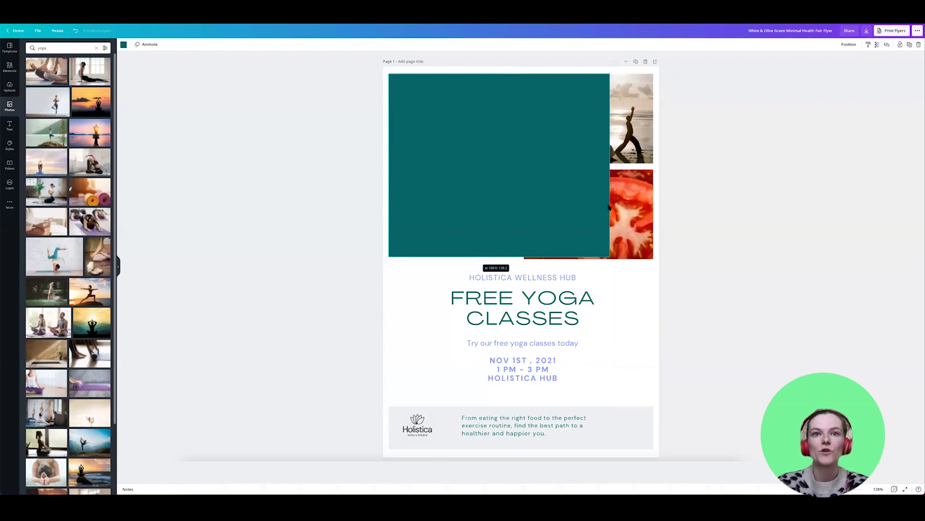
{"action": "left_click_drag", "start_coordinate": [610, 164], "coordinate": [520, 163]}
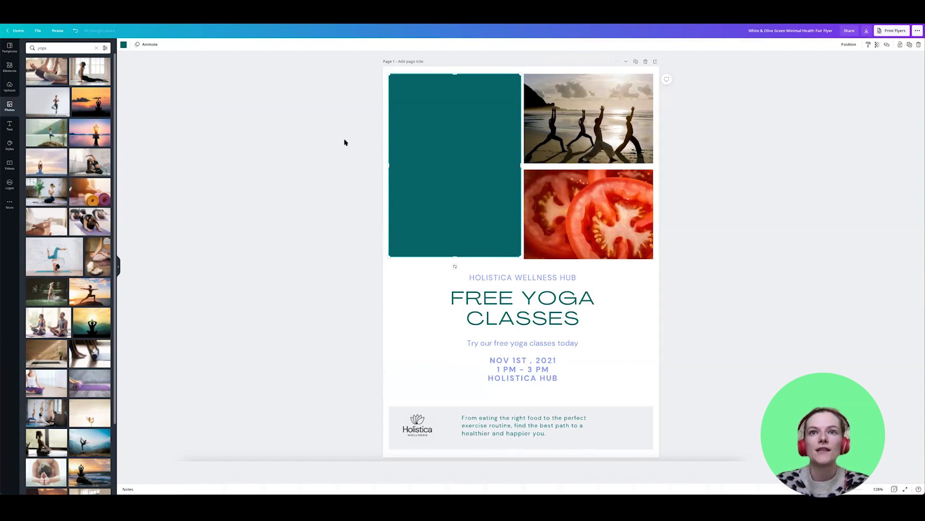
{"action": "right_click", "coordinate": [438, 140]}
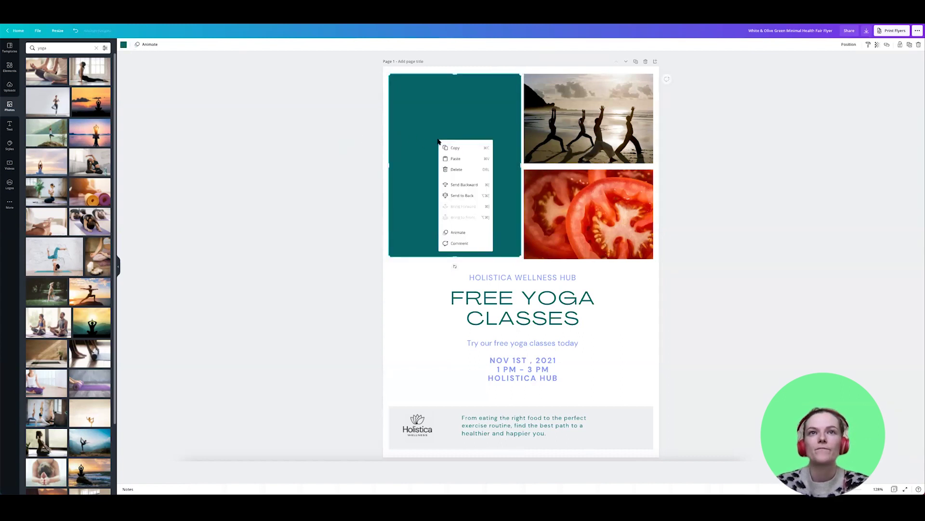
{"action": "left_click", "coordinate": [463, 195]}
{"action": "left_click", "coordinate": [427, 91]}
{"action": "left_click", "coordinate": [123, 45]}
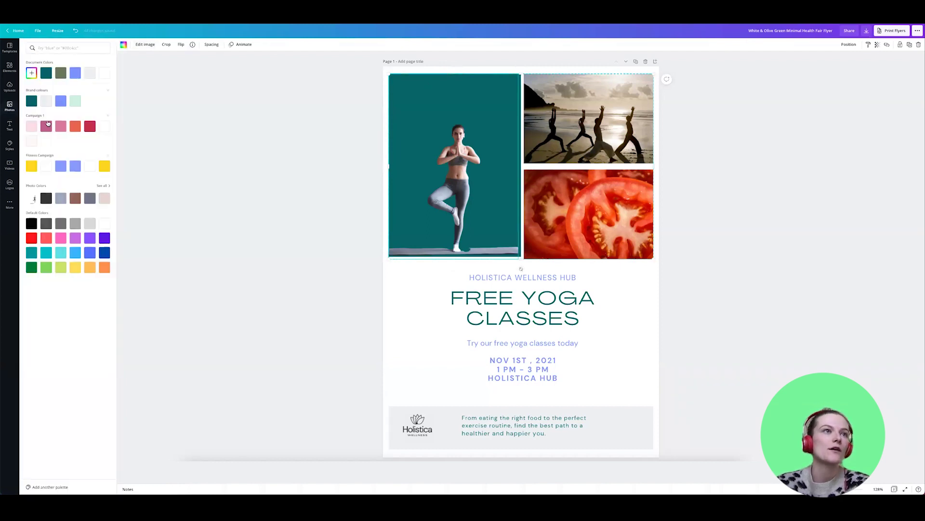
{"action": "left_click", "coordinate": [76, 102]}
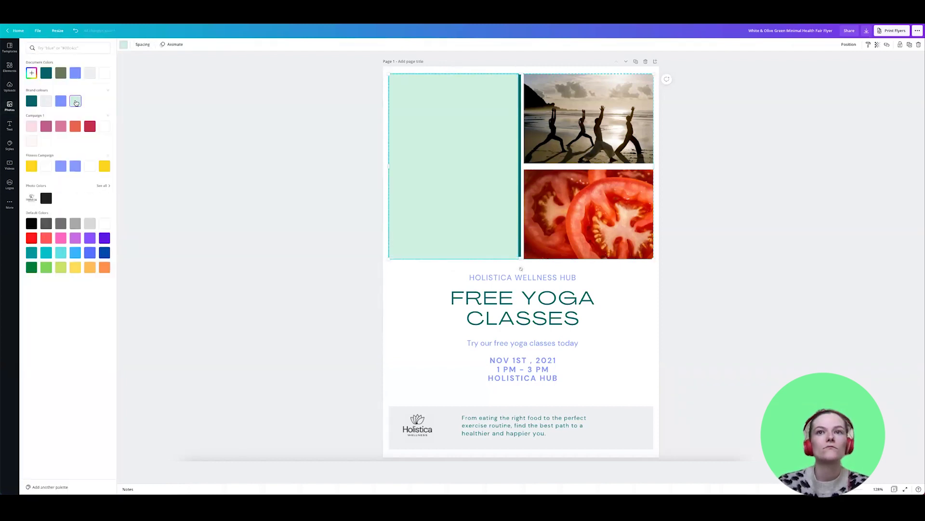
{"action": "key", "text": "ctrl+z"}
{"action": "key", "text": "ctrl+z"}
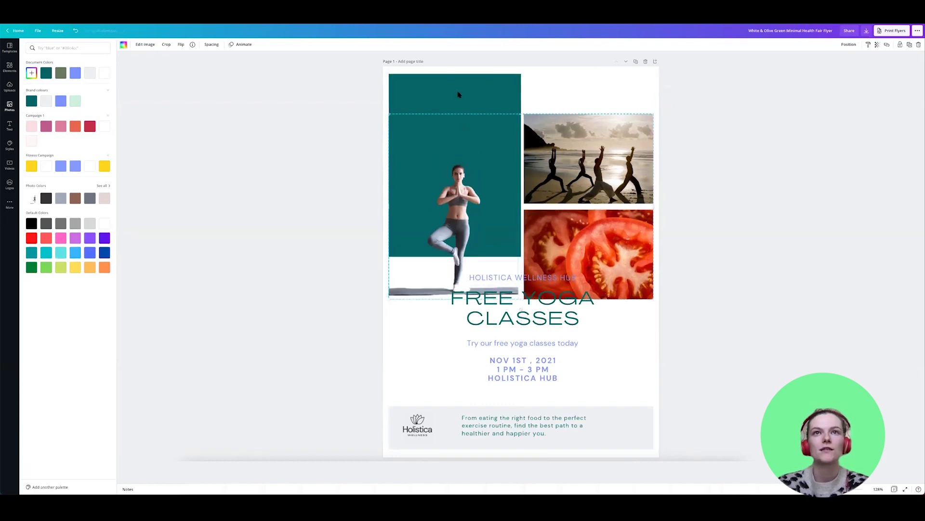
Recolour the backing rectangle with the mint brand colour and move the photo grid up to align over it
{"action": "left_click", "coordinate": [75, 101]}
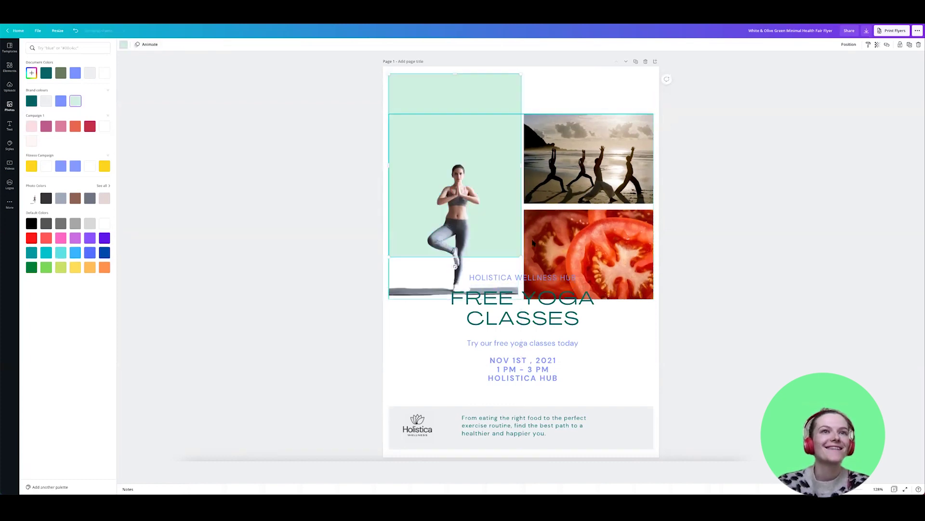
{"action": "left_click_drag", "start_coordinate": [465, 234], "coordinate": [463, 193]}
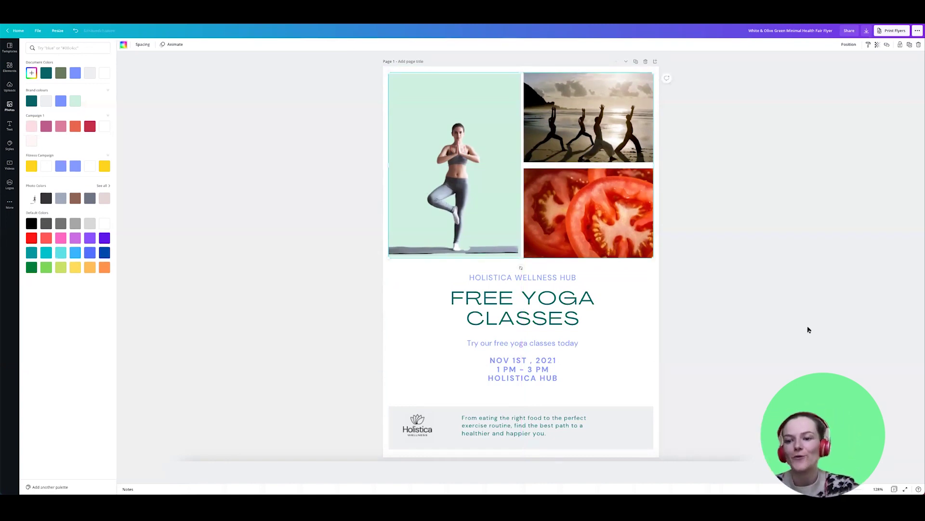
Replace the beach silhouettes photo in the grid with the stock photo of hands rolling a purple yoga mat
{"action": "left_click", "coordinate": [569, 116]}
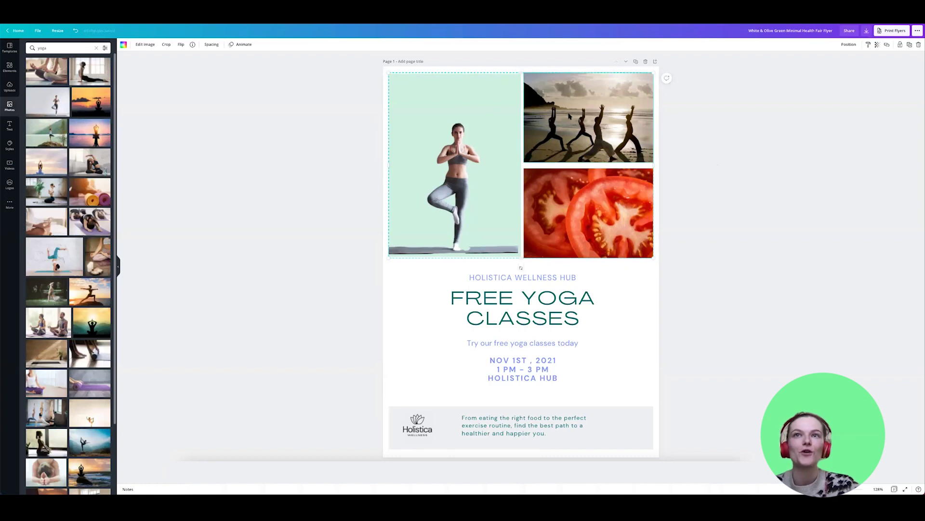
{"action": "scroll", "coordinate": [90, 193], "scroll_direction": "down", "scroll_amount": 1}
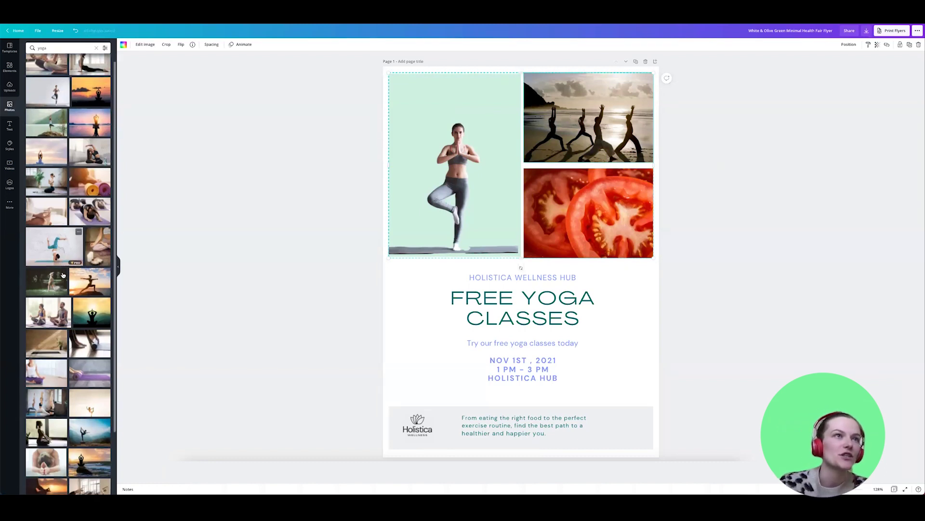
{"action": "left_click", "coordinate": [90, 374]}
{"action": "left_click_drag", "start_coordinate": [552, 245], "coordinate": [598, 111]}
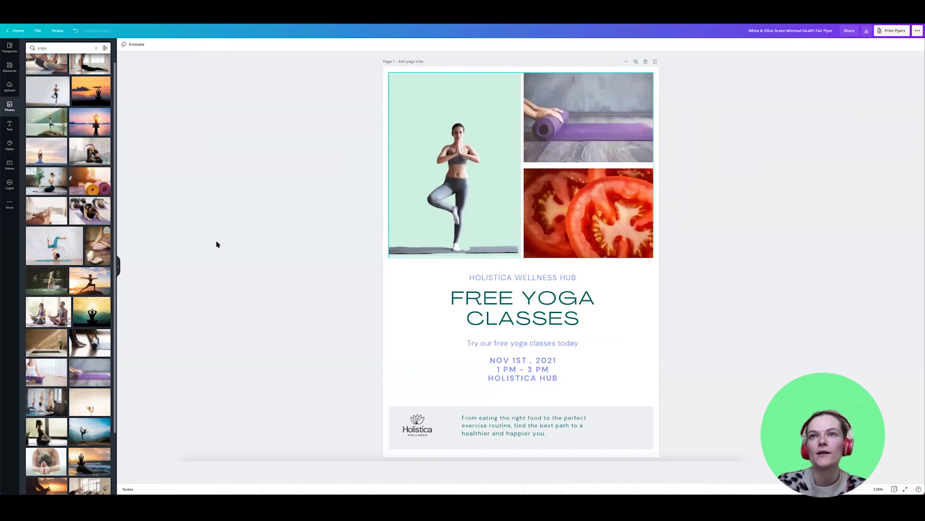
Replace the tomato photo in the grid with the stock photo of three people meditating on a wooden floor
{"action": "left_click", "coordinate": [34, 375]}
{"action": "left_click_drag", "start_coordinate": [444, 235], "coordinate": [586, 213]}
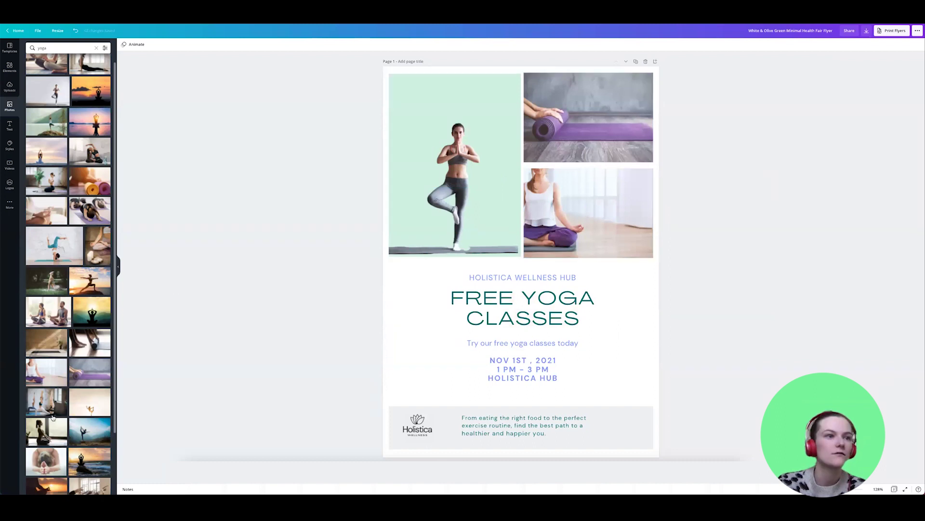
{"action": "scroll", "coordinate": [53, 417], "scroll_direction": "down", "scroll_amount": 15}
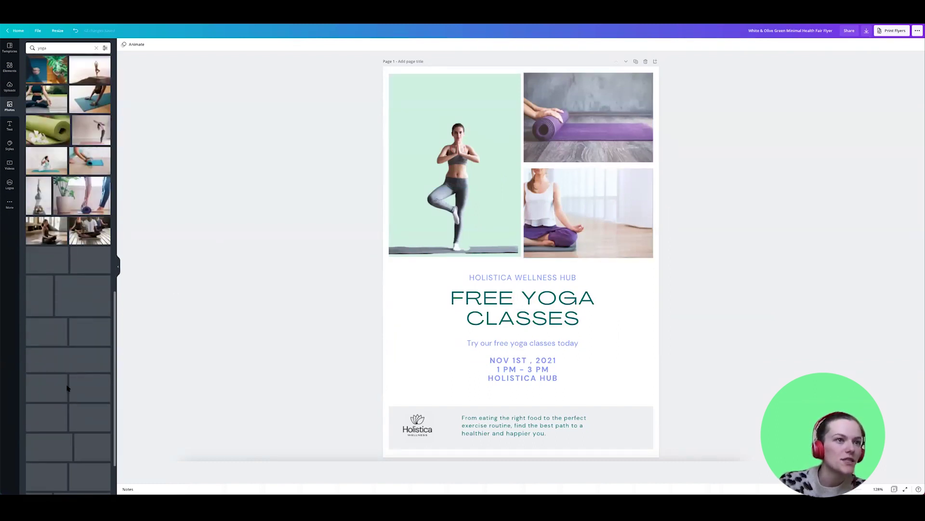
{"action": "left_click", "coordinate": [90, 230]}
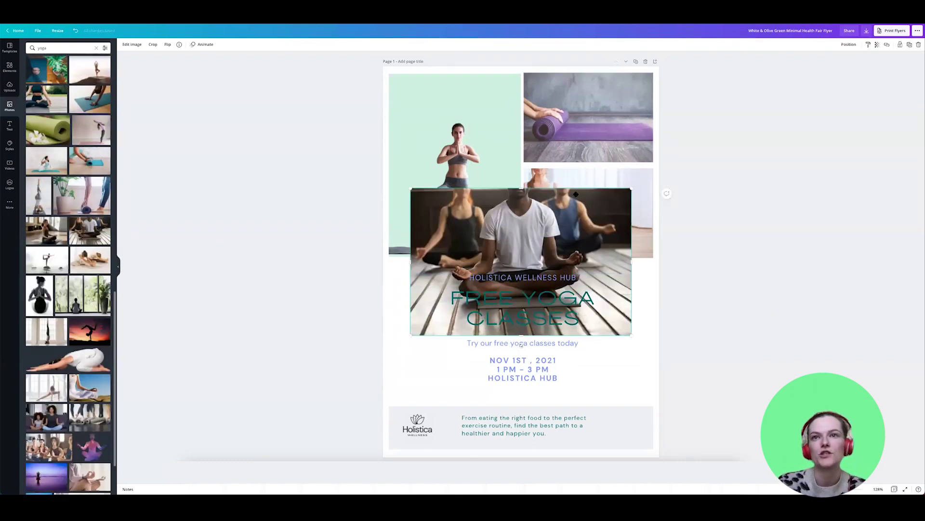
{"action": "left_click_drag", "start_coordinate": [521, 328], "coordinate": [599, 196]}
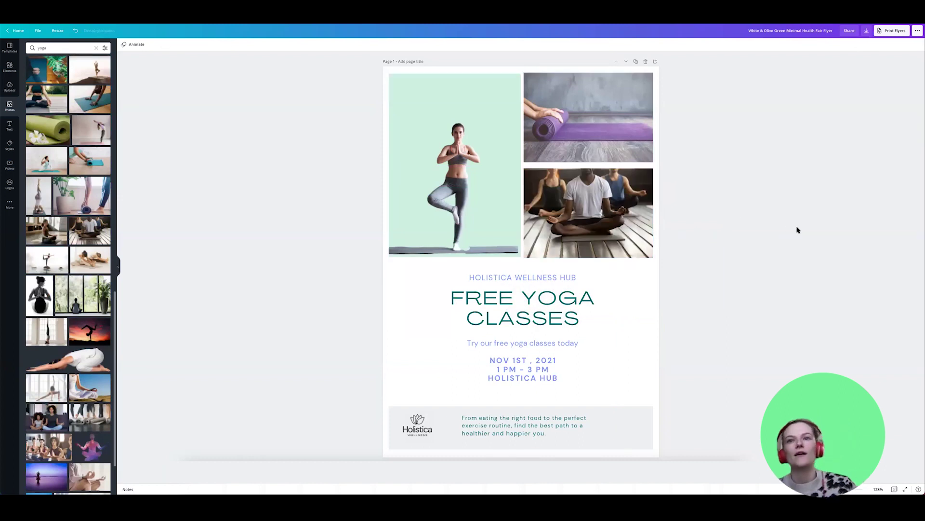
Delete the healthy-eating paragraph from the grey footer bar, then enlarge the Holistica logo and move it to the bar's middle
{"action": "left_click", "coordinate": [552, 347]}
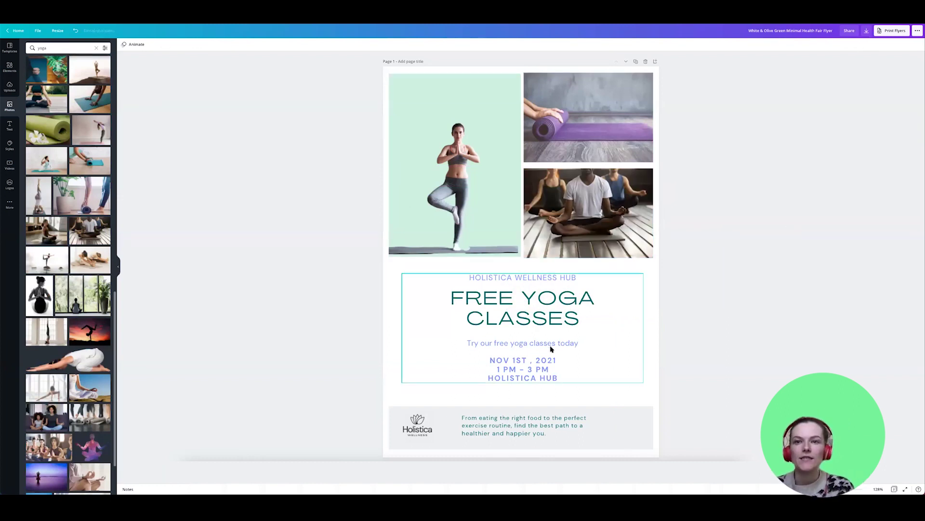
{"action": "left_click", "coordinate": [527, 312]}
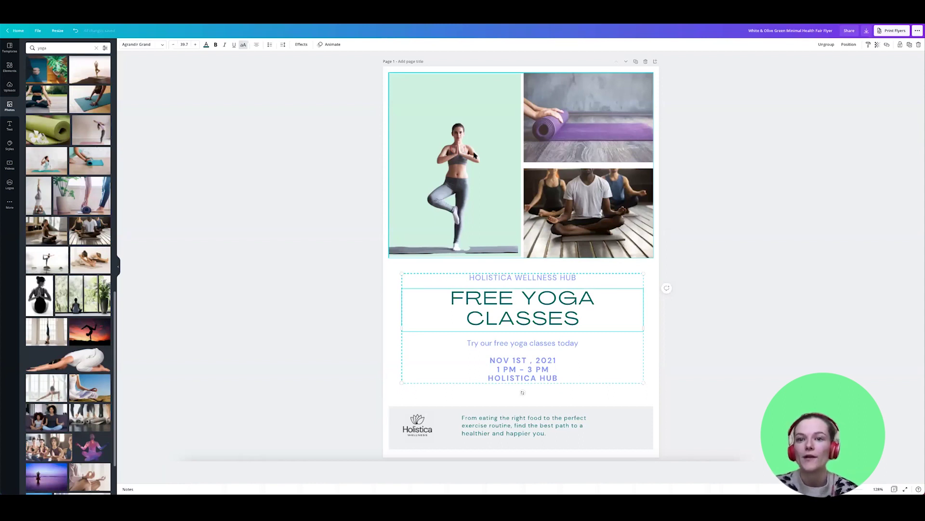
{"action": "left_click", "coordinate": [535, 433]}
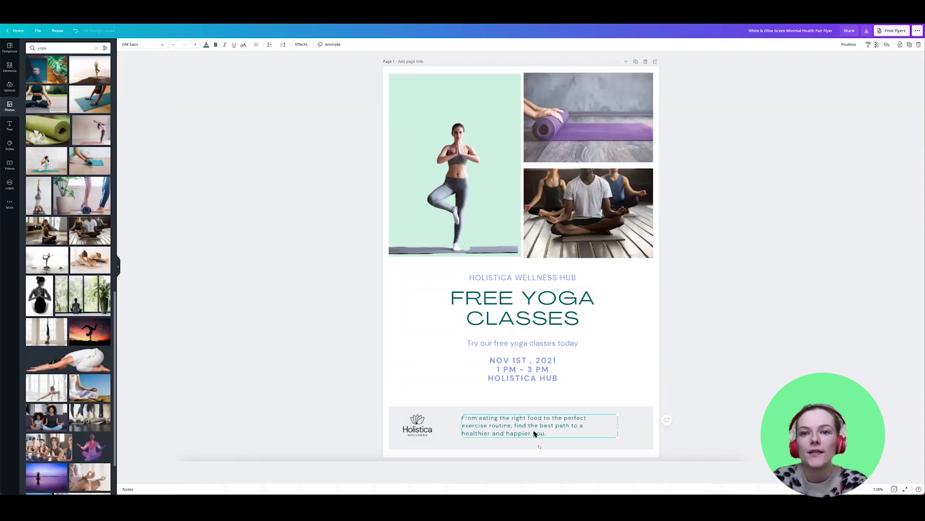
{"action": "key", "text": "Delete"}
{"action": "left_click_drag", "start_coordinate": [426, 425], "coordinate": [496, 450]}
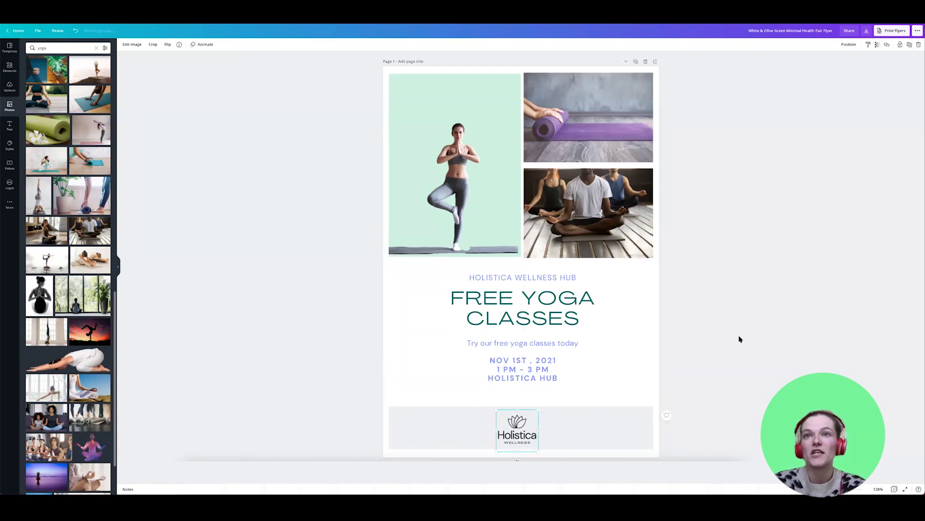
Delete the "Health is Wealth" second page and nudge the logo to the centre of the footer bar
{"action": "scroll", "coordinate": [561, 360], "scroll_direction": "down", "scroll_amount": 3}
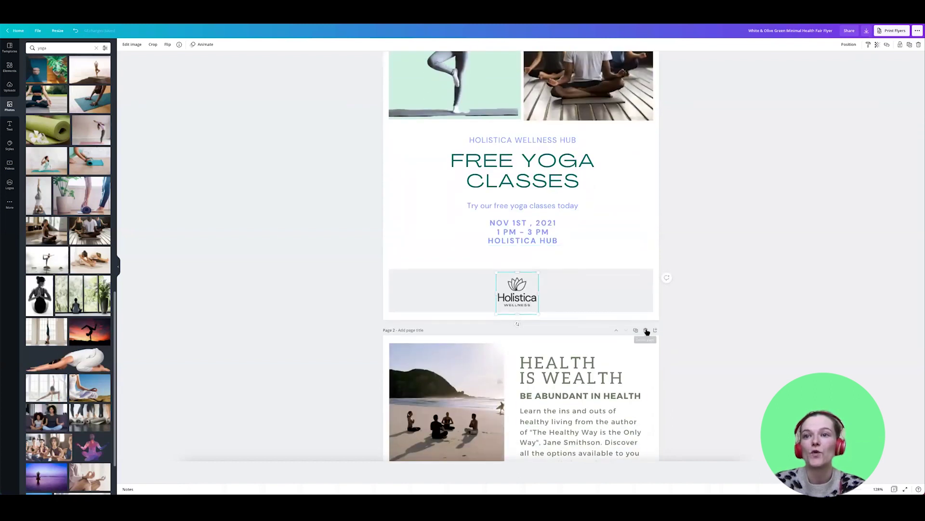
{"action": "left_click", "coordinate": [646, 331]}
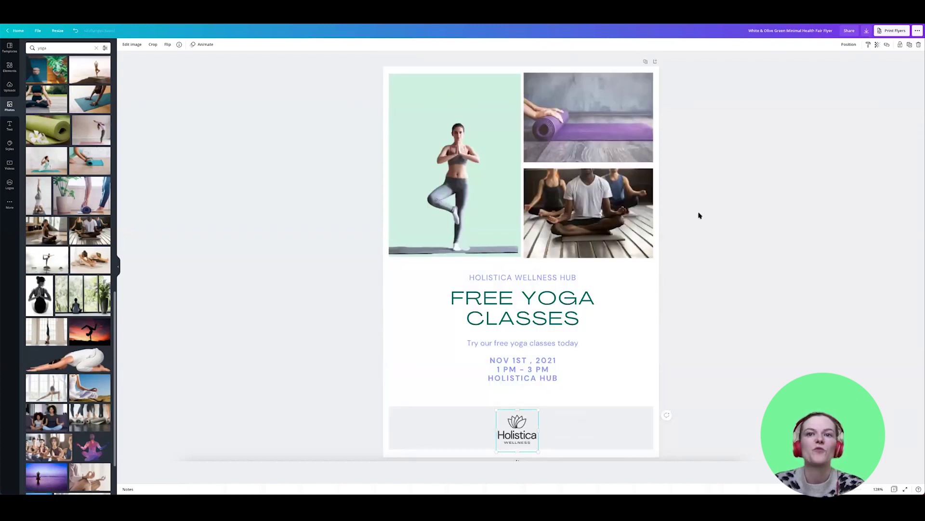
{"action": "left_click_drag", "start_coordinate": [517, 424], "coordinate": [519, 423]}
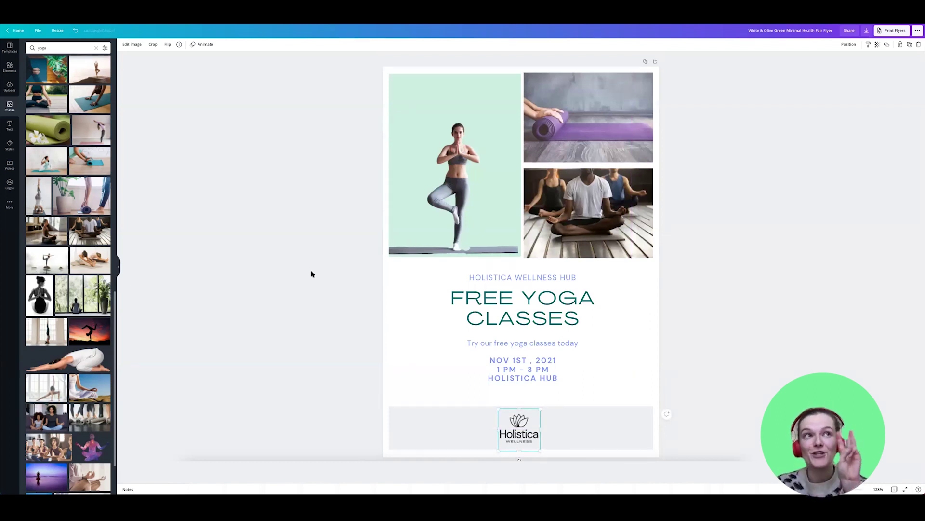
Create a resized copy of the flyer in the Facebook Cover format and switch to that copy
{"action": "left_click", "coordinate": [55, 32]}
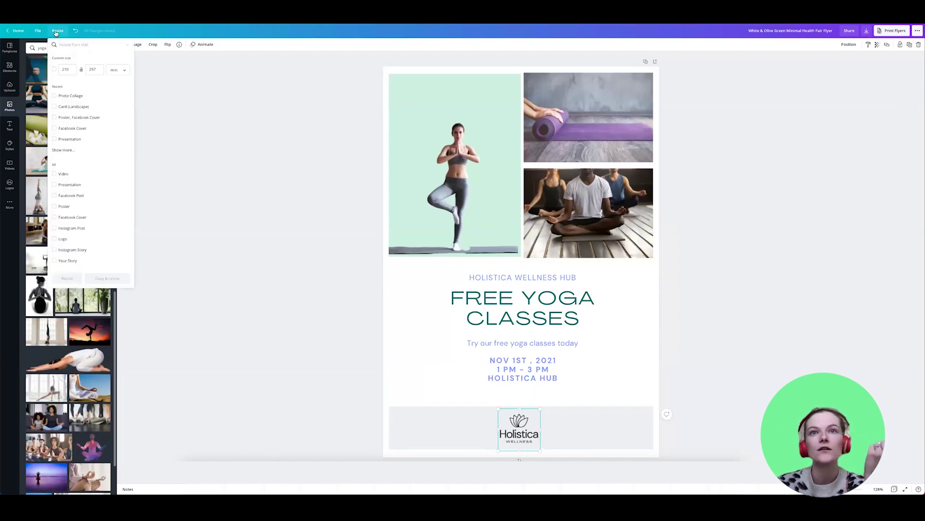
{"action": "left_click", "coordinate": [52, 128]}
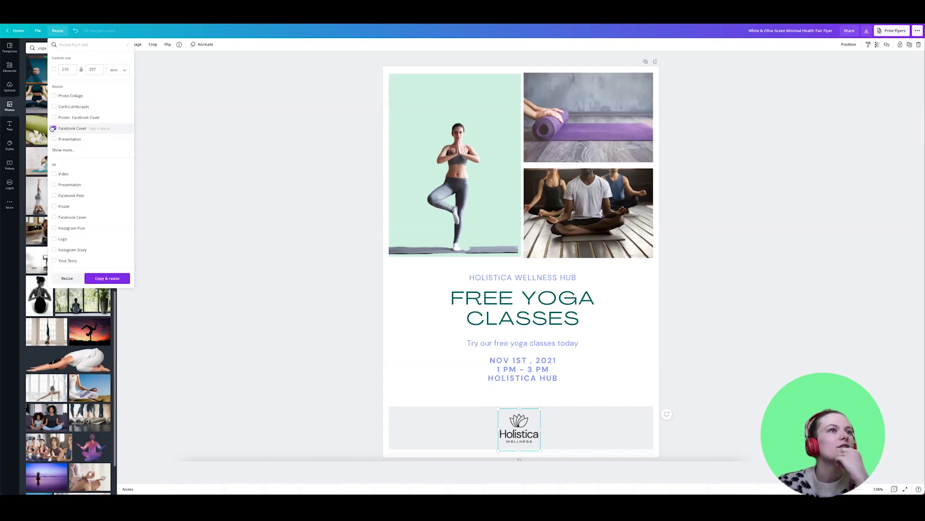
{"action": "left_click", "coordinate": [114, 280]}
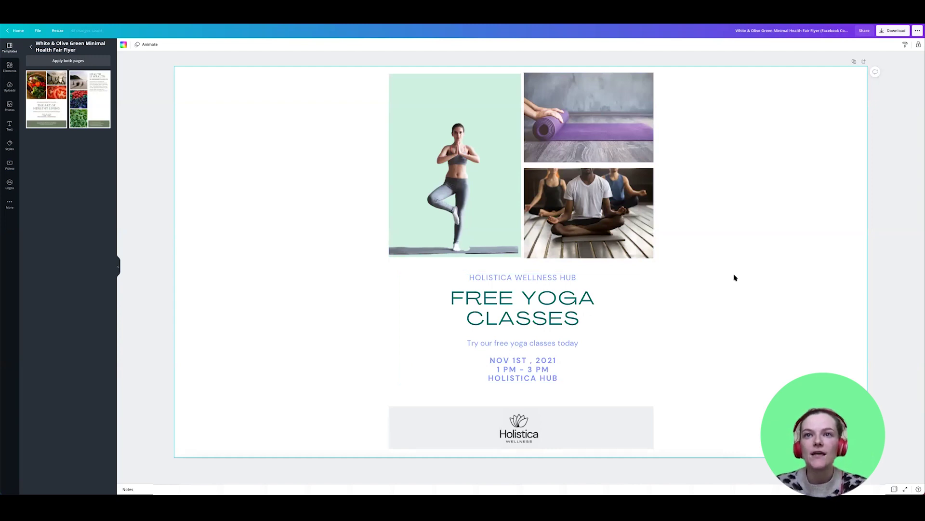
Stretch the grey footer bar across the full width of the cover
{"action": "left_click", "coordinate": [634, 436]}
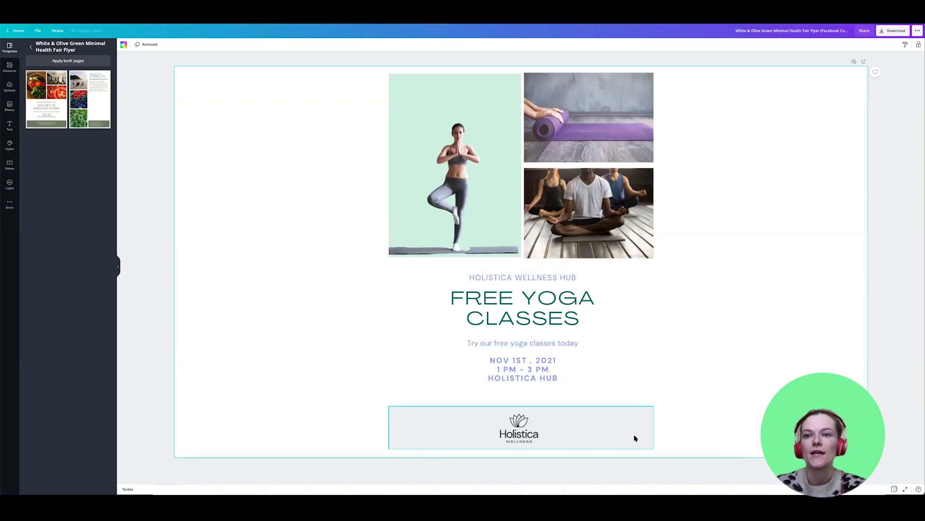
{"action": "left_click_drag", "start_coordinate": [654, 427], "coordinate": [890, 418]}
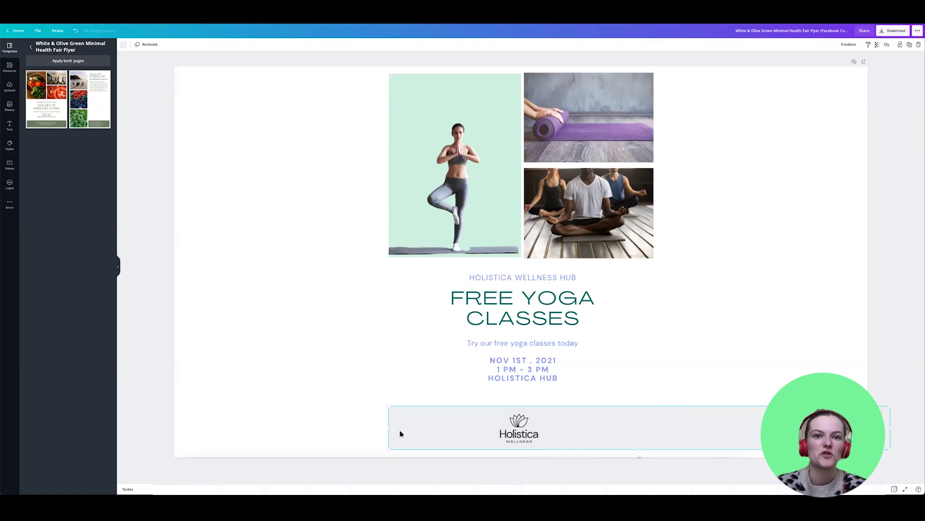
{"action": "left_click_drag", "start_coordinate": [388, 429], "coordinate": [128, 429]}
Enlarge the Holistica logo on the cover and delete the grey footer bar behind it
{"action": "left_click", "coordinate": [519, 431]}
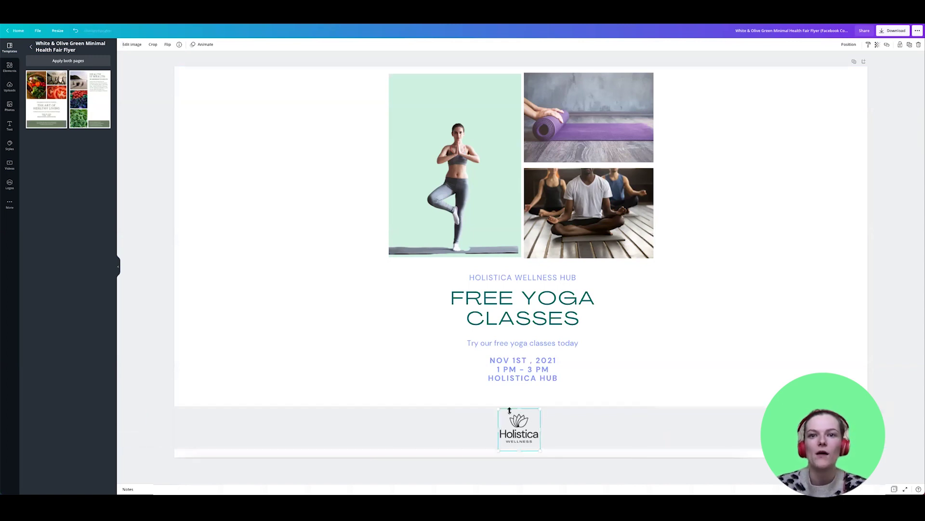
{"action": "left_click_drag", "start_coordinate": [471, 397], "coordinate": [460, 373]}
{"action": "left_click", "coordinate": [376, 433]}
{"action": "key", "text": "Delete"}
Adjust the logo's size and move it into the upper-left corner of the cover
{"action": "left_click", "coordinate": [471, 413]}
{"action": "left_click_drag", "start_coordinate": [471, 413], "coordinate": [515, 427]}
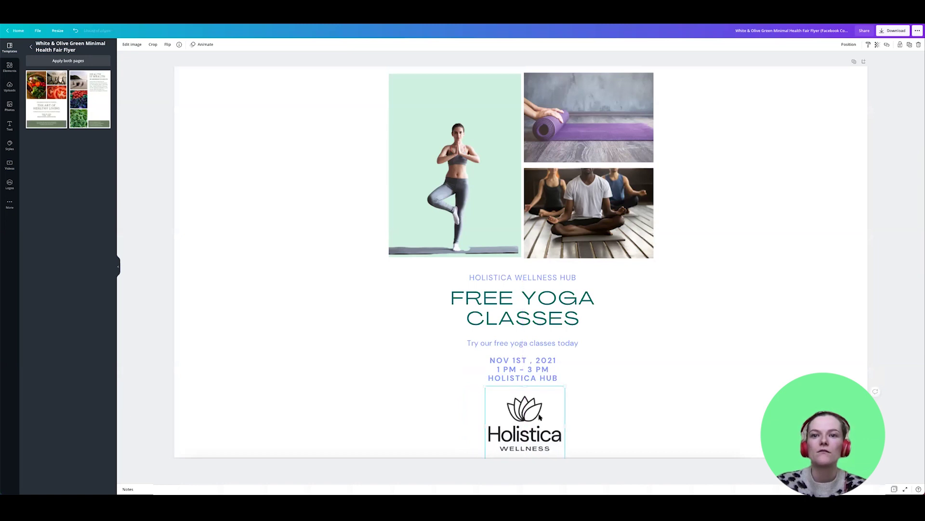
{"action": "left_click_drag", "start_coordinate": [566, 385], "coordinate": [550, 400]}
{"action": "left_click_drag", "start_coordinate": [517, 428], "coordinate": [213, 102]}
Select the photo grid, mint rectangle and text block together, then enlarge them and move them to the cover's right half
{"action": "left_click_drag", "start_coordinate": [729, 415], "coordinate": [387, 67]}
{"action": "right_click", "coordinate": [659, 384]}
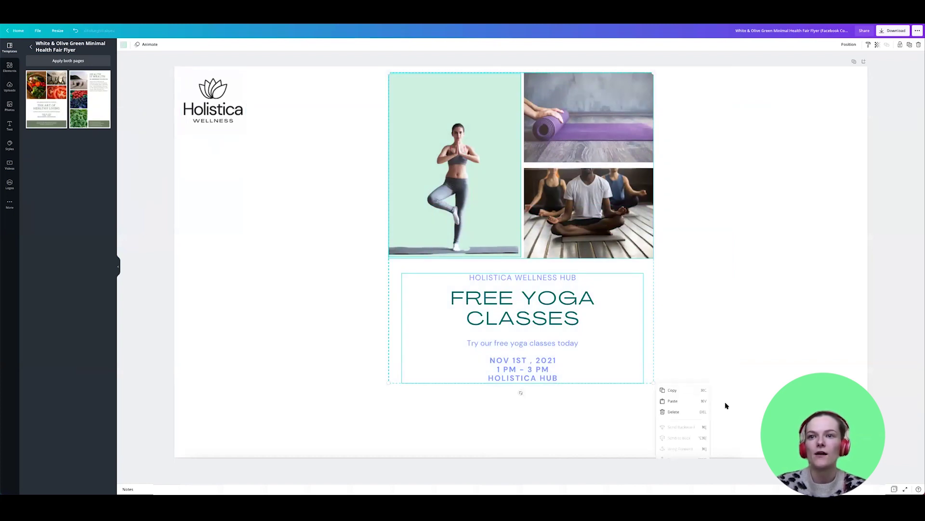
{"action": "right_click", "coordinate": [654, 384]}
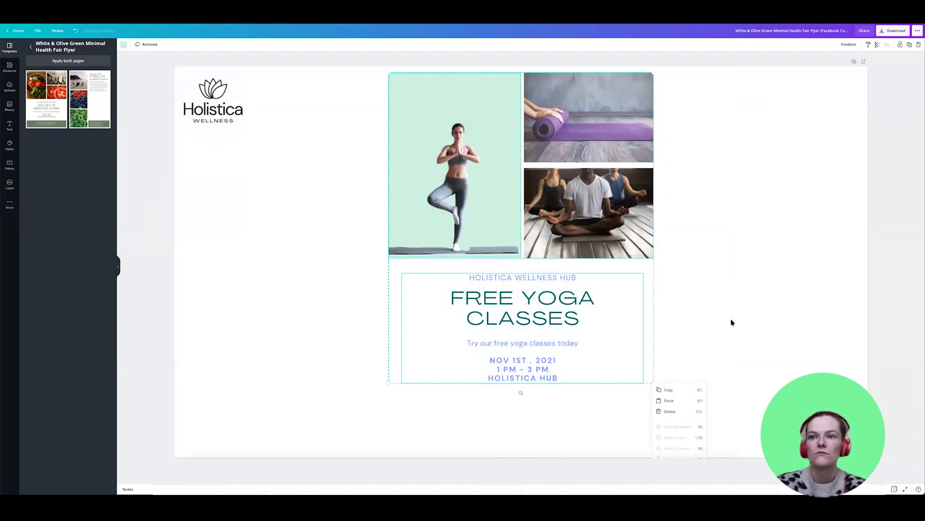
{"action": "left_click_drag", "start_coordinate": [696, 411], "coordinate": [381, 64]}
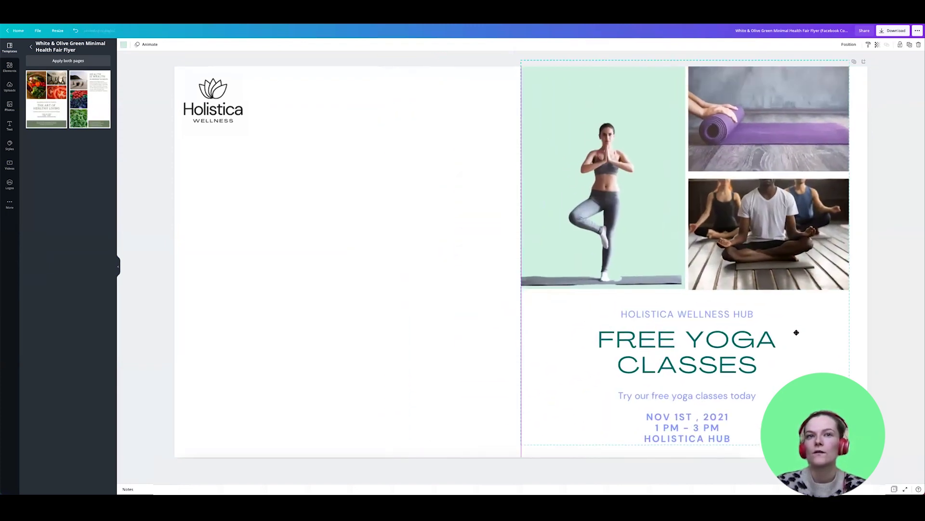
Enlarge the Holistica logo further and place it in the middle of the cover's empty left half
{"action": "left_click_drag", "start_coordinate": [231, 129], "coordinate": [314, 212]}
{"action": "left_click_drag", "start_coordinate": [263, 164], "coordinate": [193, 89]}
{"action": "left_click_drag", "start_coordinate": [301, 184], "coordinate": [365, 281]}
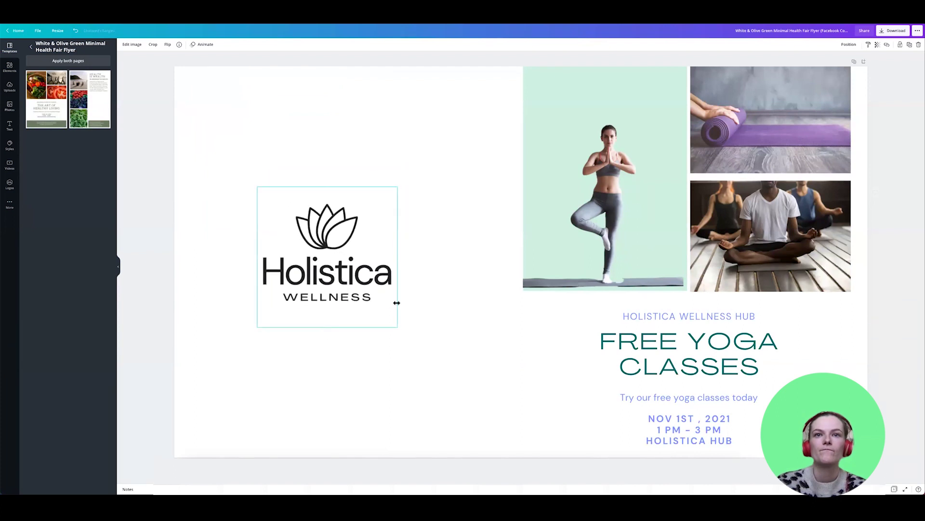
Add a rectangle that fills the cover's entire left half and colour it with the light grey brand colour
{"action": "key", "text": "r"}
{"action": "left_click_drag", "start_coordinate": [516, 299], "coordinate": [479, 264]}
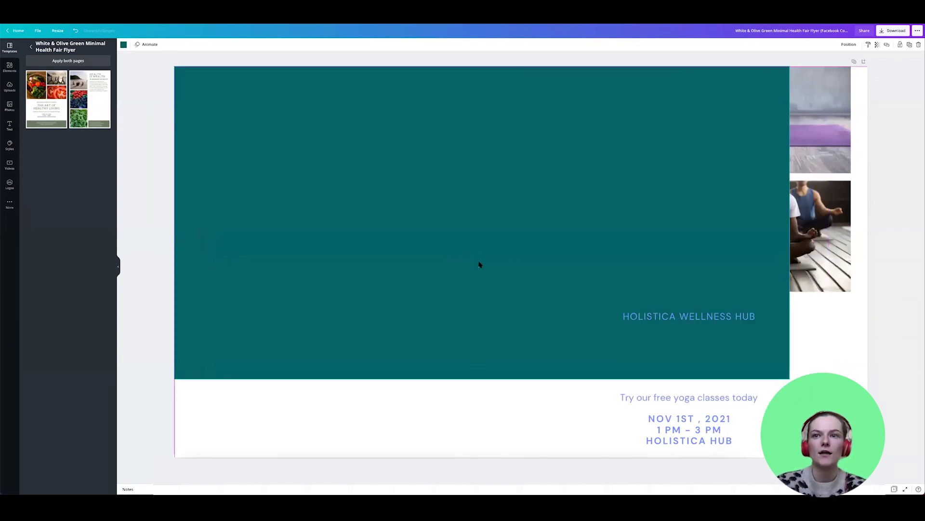
{"action": "right_click", "coordinate": [791, 222]}
{"action": "left_click_drag", "start_coordinate": [790, 222], "coordinate": [523, 234]}
{"action": "left_click_drag", "start_coordinate": [349, 380], "coordinate": [348, 457]}
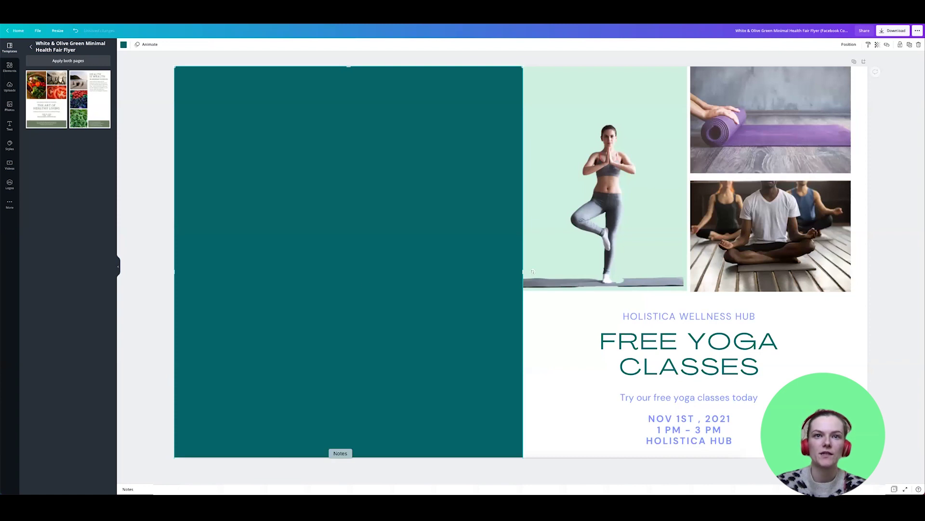
{"action": "left_click", "coordinate": [124, 45]}
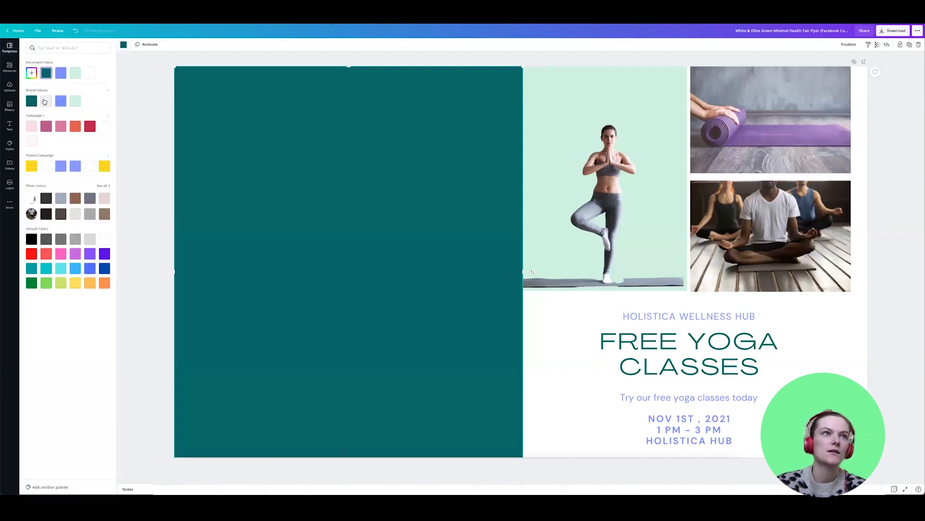
{"action": "left_click", "coordinate": [46, 100]}
Send the light grey rectangle behind the Holistica logo and shift the logo slightly right towards the panel's centre
{"action": "right_click", "coordinate": [288, 182]}
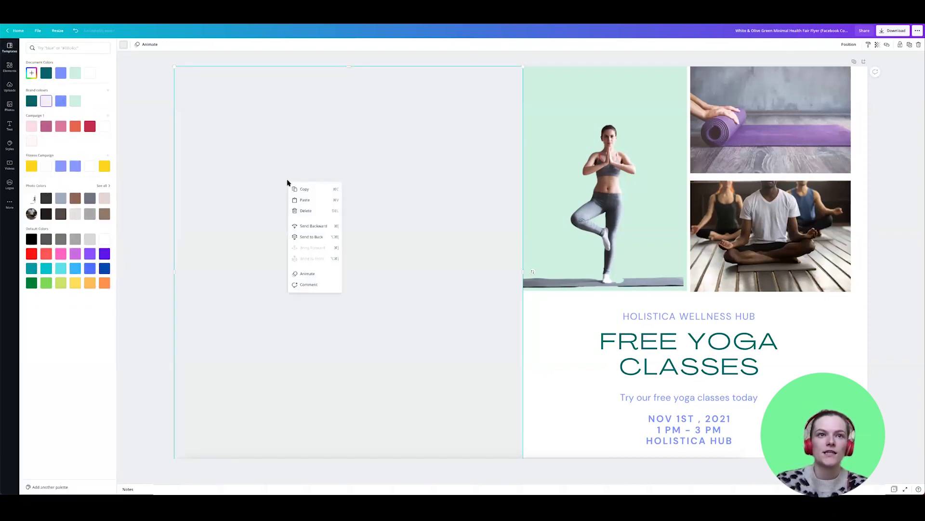
{"action": "left_click", "coordinate": [319, 228]}
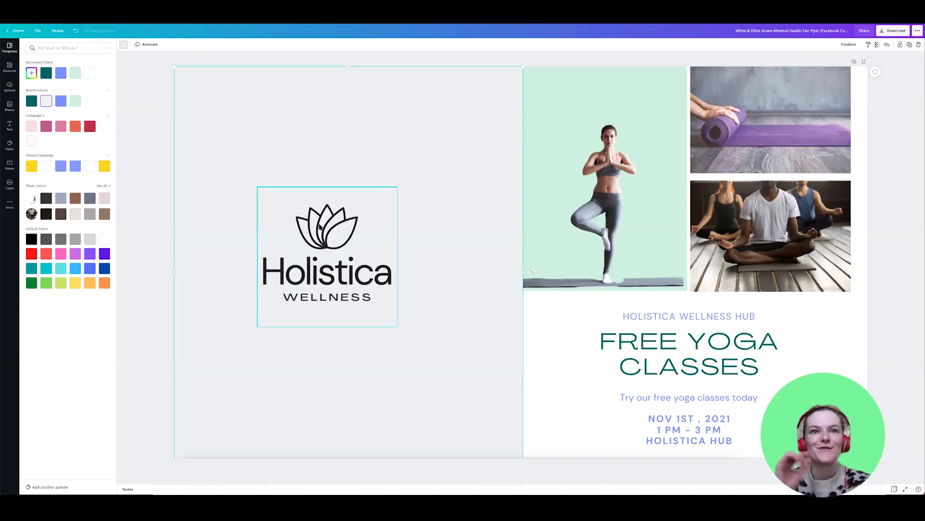
{"action": "left_click_drag", "start_coordinate": [346, 253], "coordinate": [349, 252]}
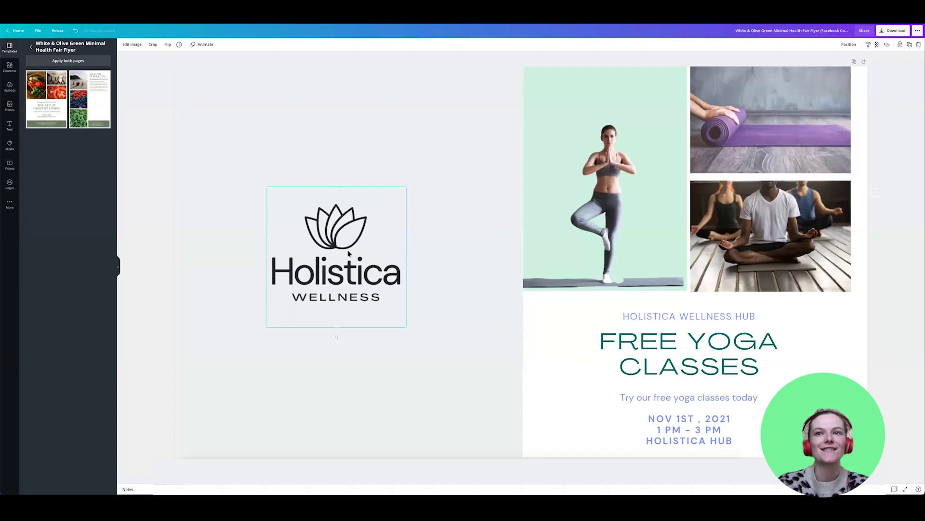
Enlarge the yoga photos and mint rectangle together to reach the cover's right edge, and shift the text block slightly down and right beneath them
{"action": "left_click", "coordinate": [899, 328]}
{"action": "left_click", "coordinate": [737, 187]}
{"action": "left_click_drag", "start_coordinate": [863, 291], "coordinate": [876, 300]}
{"action": "left_click", "coordinate": [915, 348]}
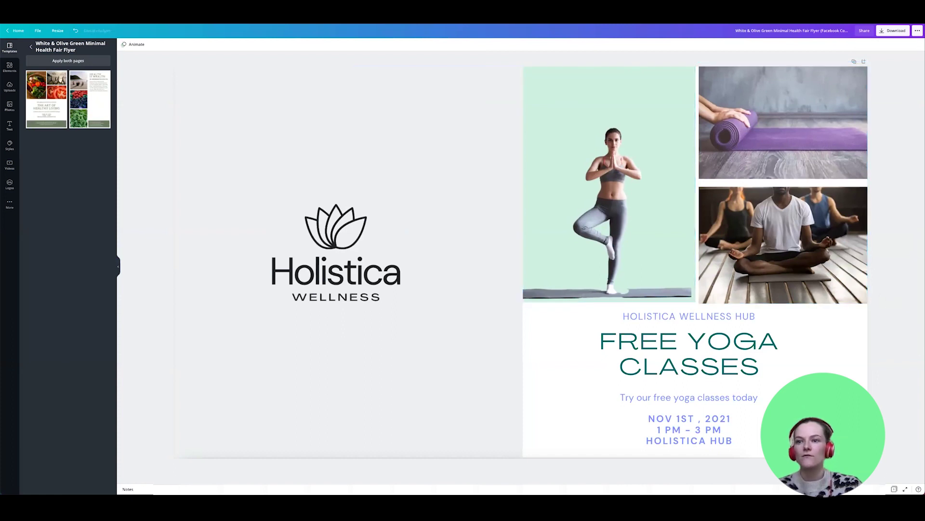
{"action": "left_click", "coordinate": [601, 320]}
{"action": "left_click_drag", "start_coordinate": [615, 325], "coordinate": [628, 335]}
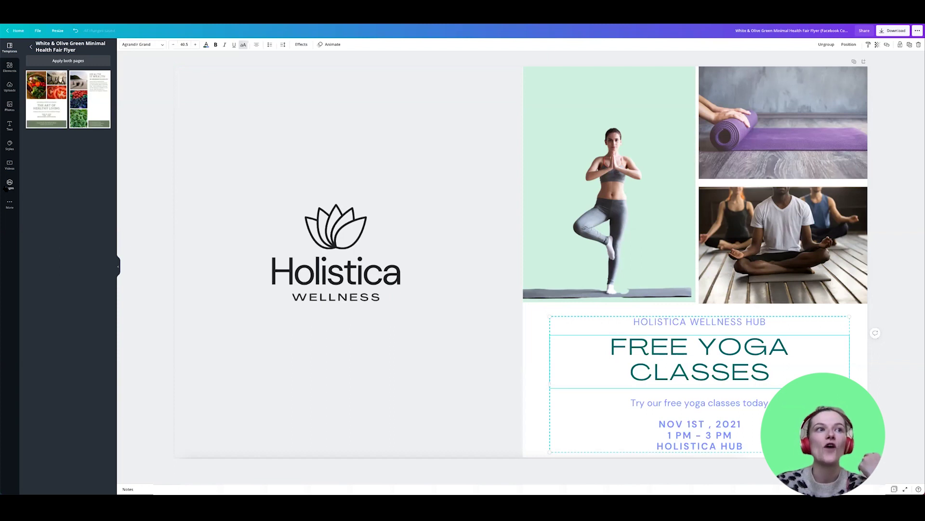
Look through the brand logos and colours, and open the full list of recently used elements
{"action": "left_click", "coordinate": [9, 184]}
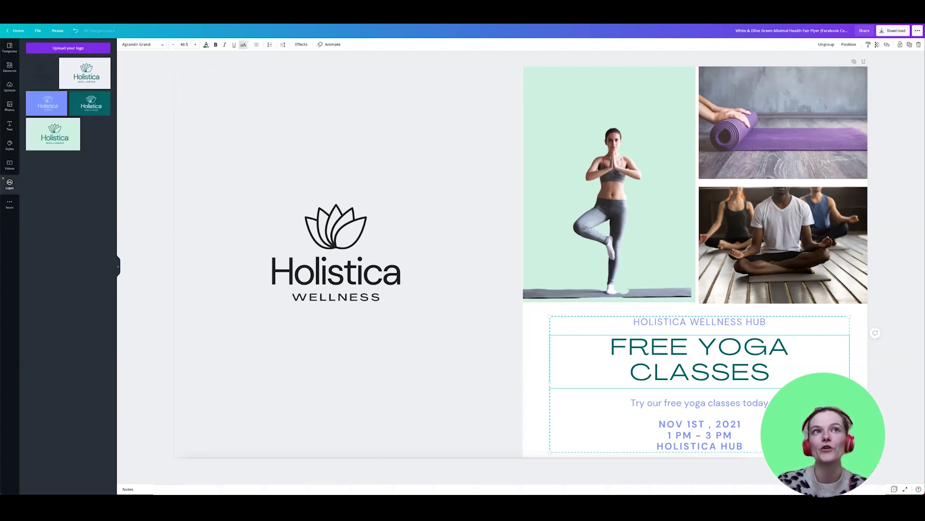
{"action": "left_click", "coordinate": [206, 45]}
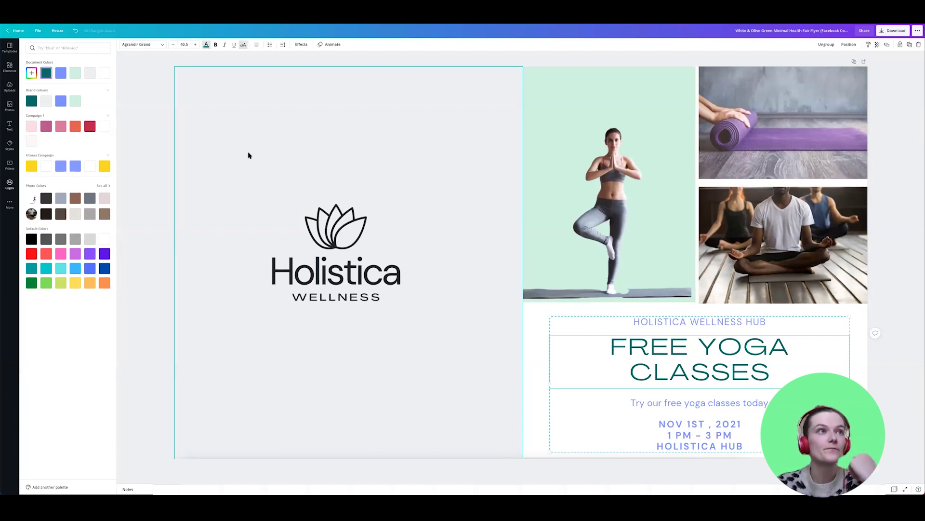
{"action": "left_click", "coordinate": [10, 67]}
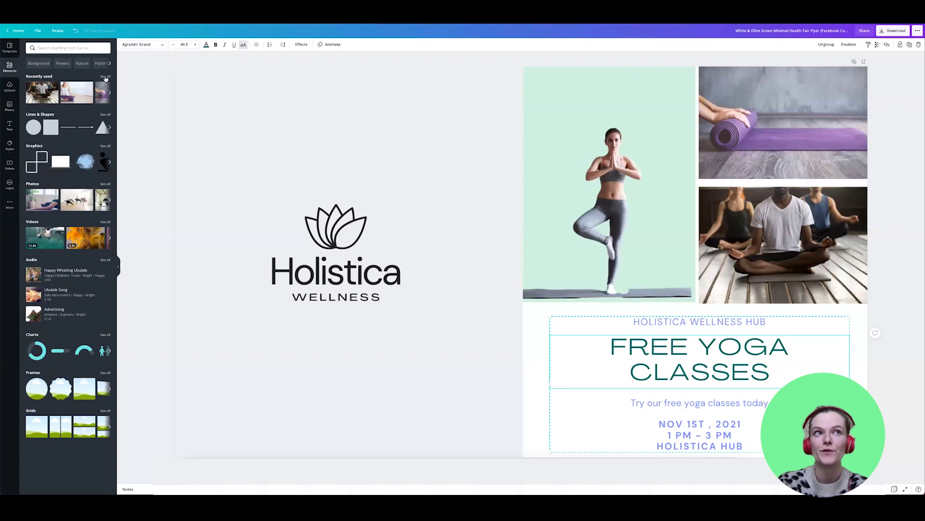
{"action": "left_click", "coordinate": [105, 77]}
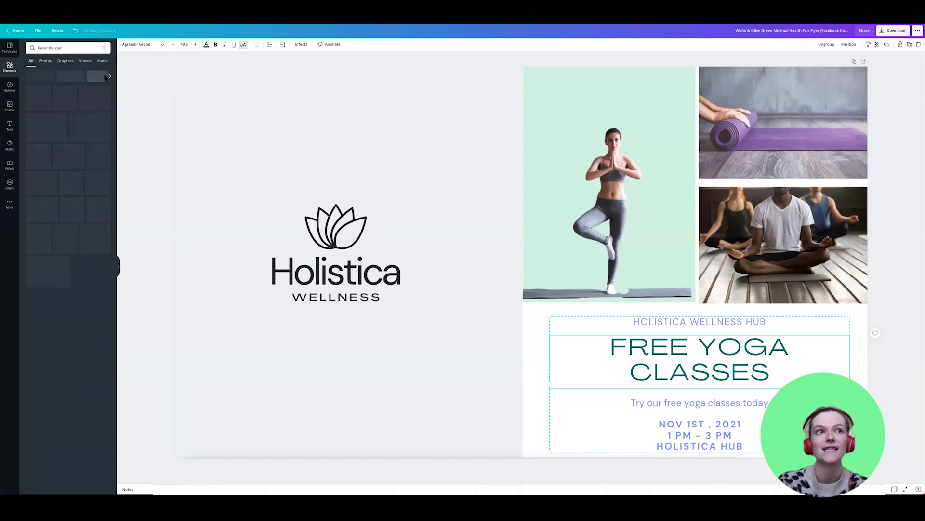